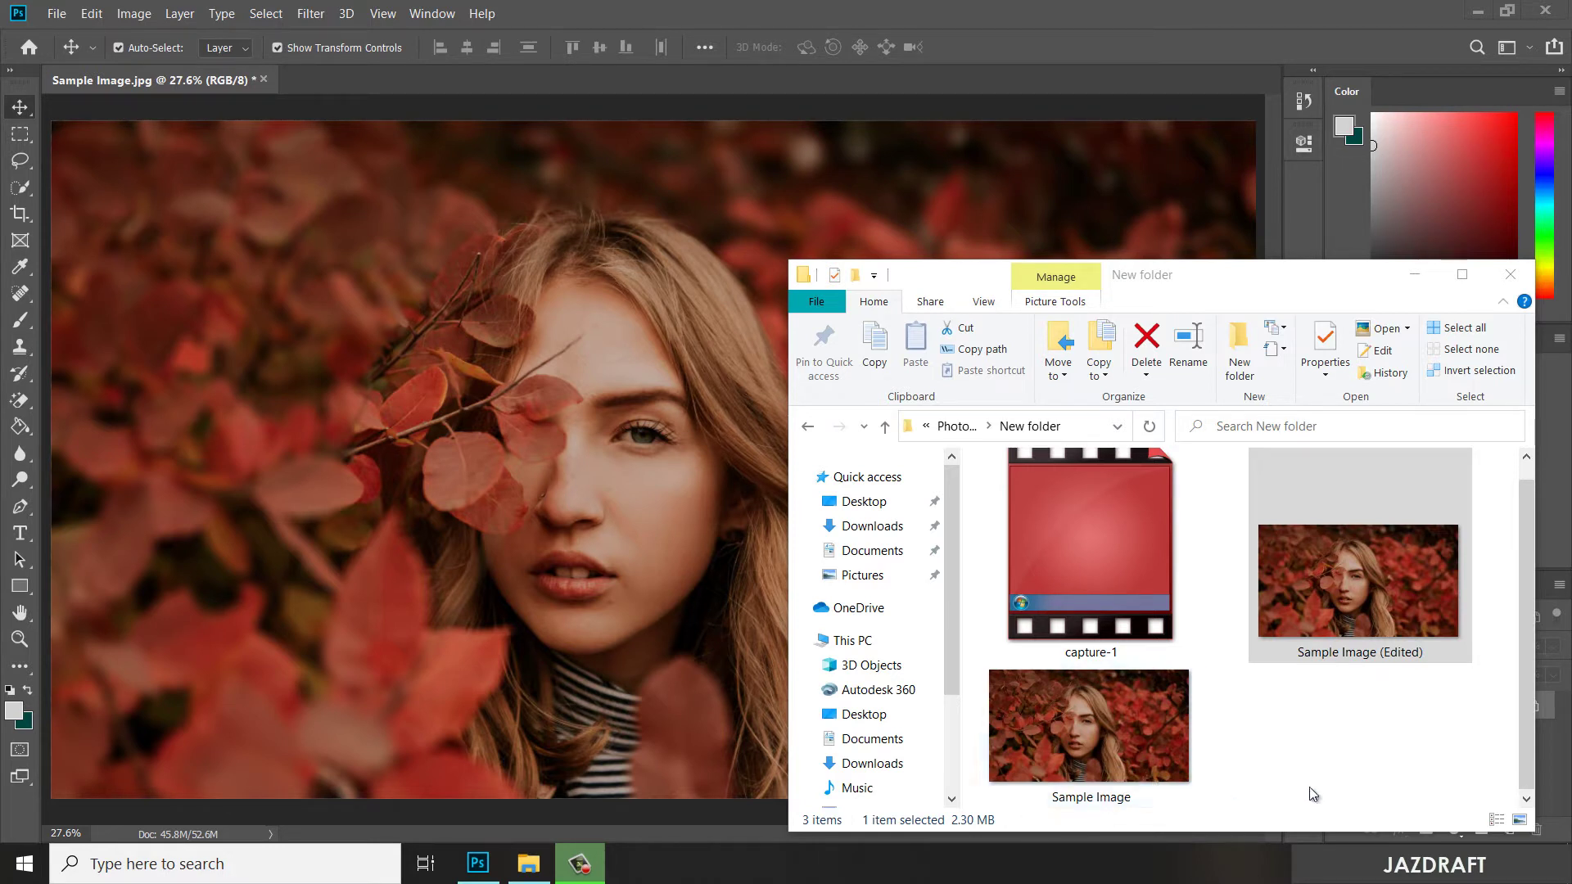
- View the original Sample Image in Picasa Photo Viewer, then step to its edited copy
left_click(1073, 753)
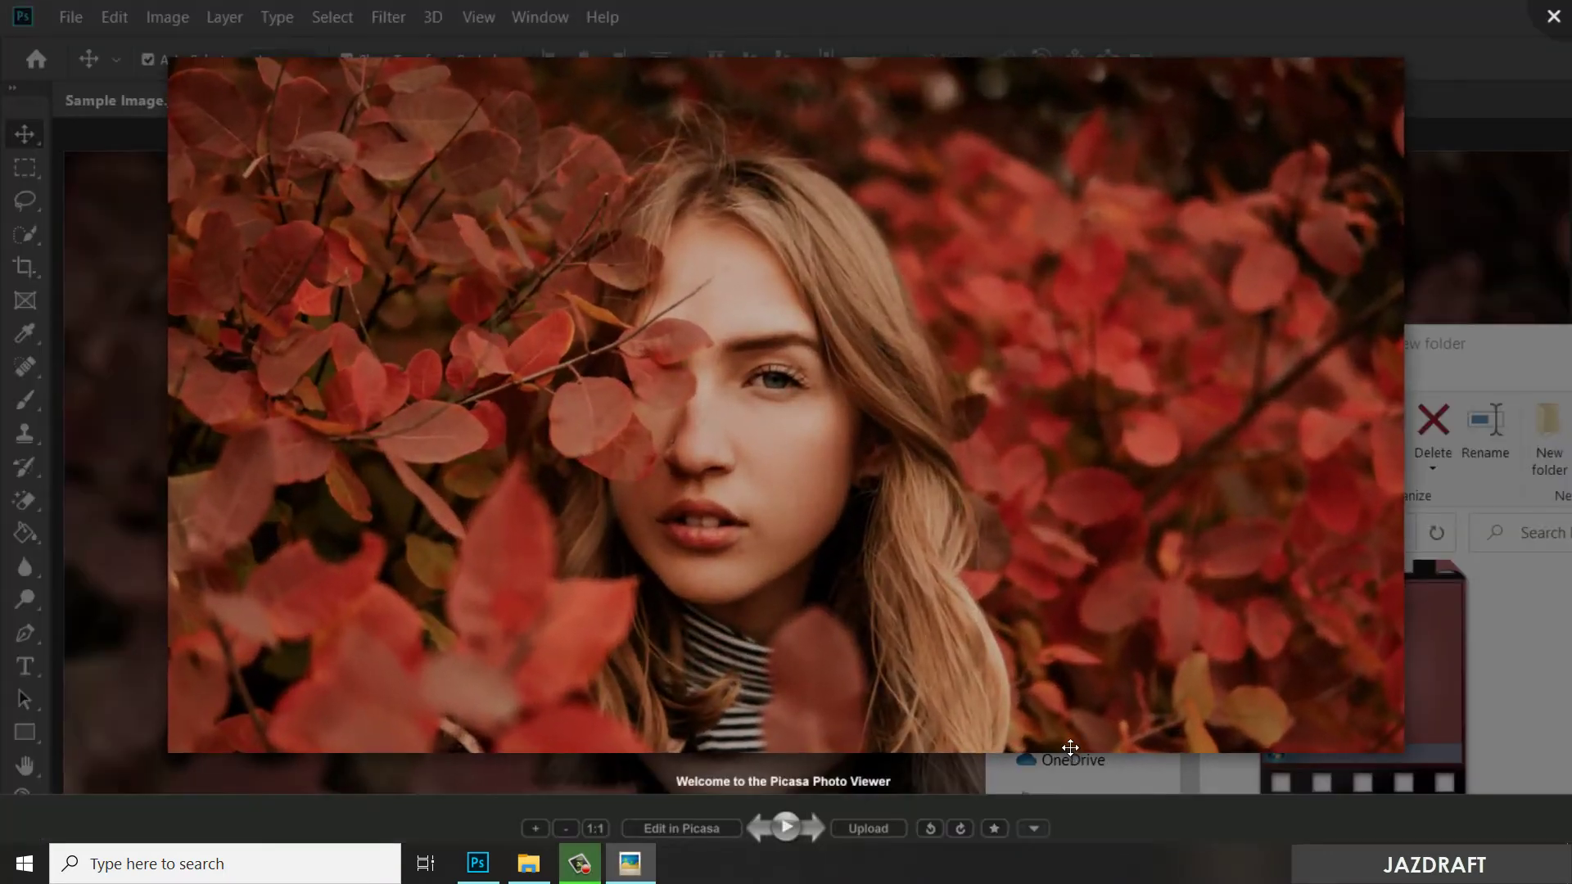
key("Right")
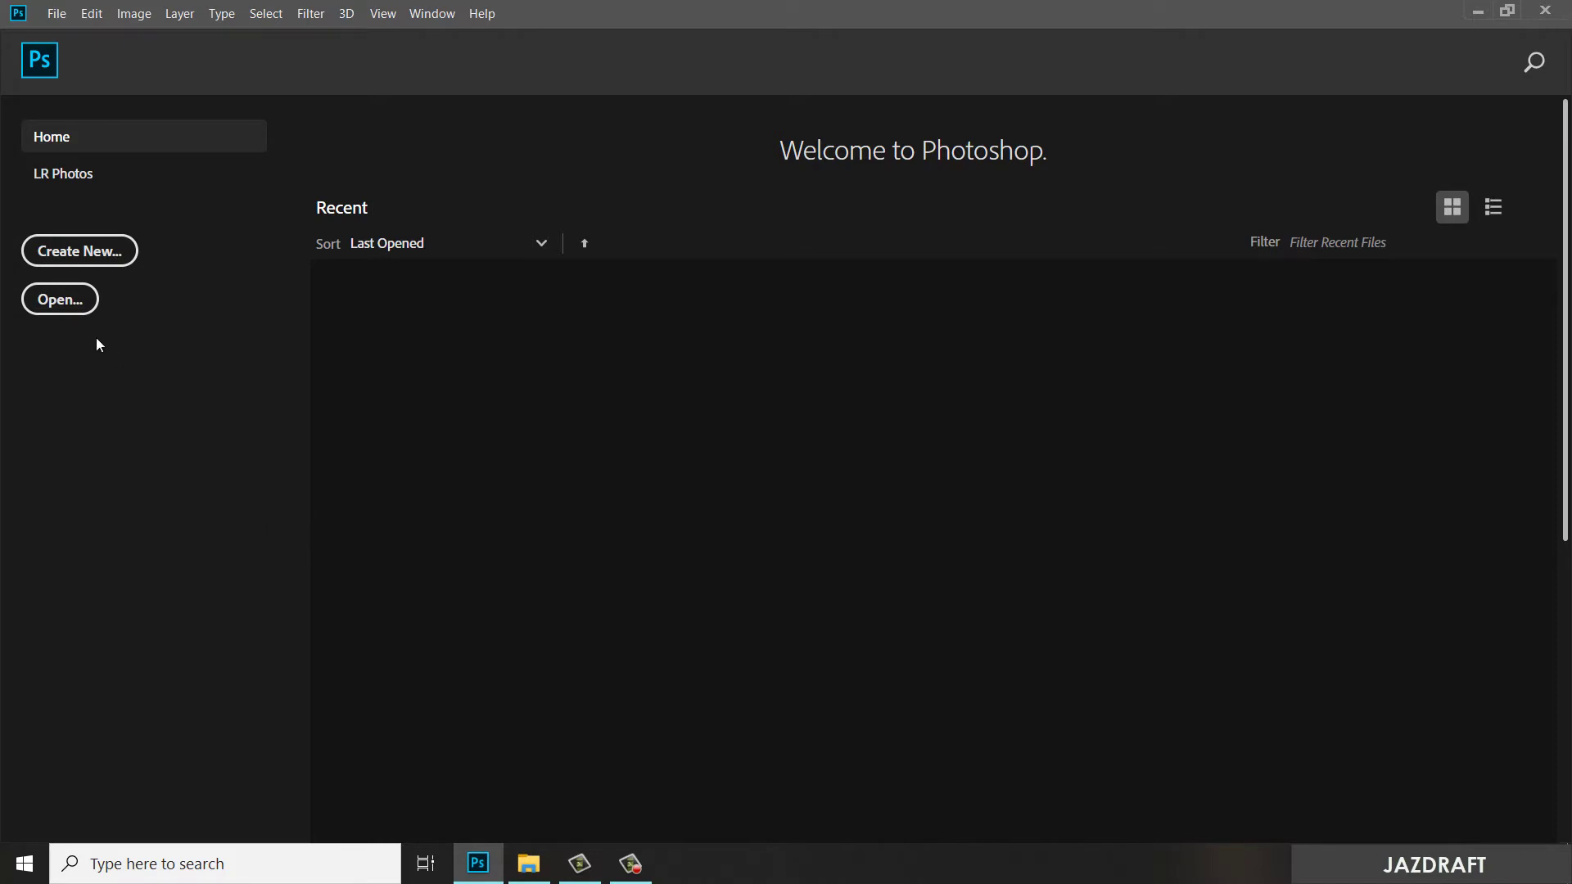
- Open Sample Image.jpg from New folder as a Photoshop document
left_click(60, 301)
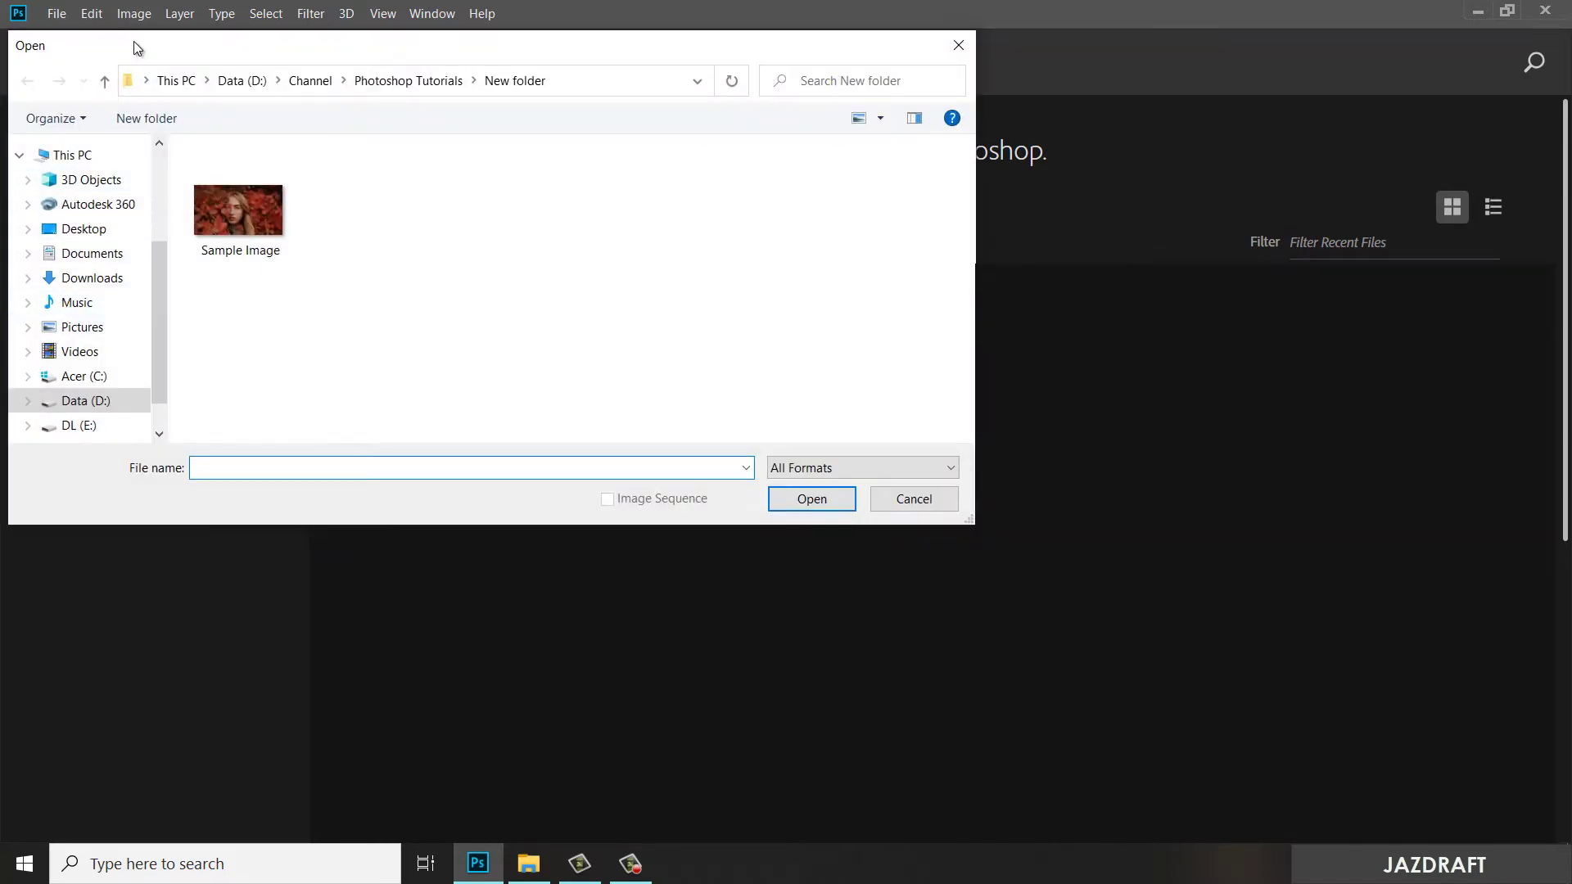
left_click_drag(134, 41, 399, 96)
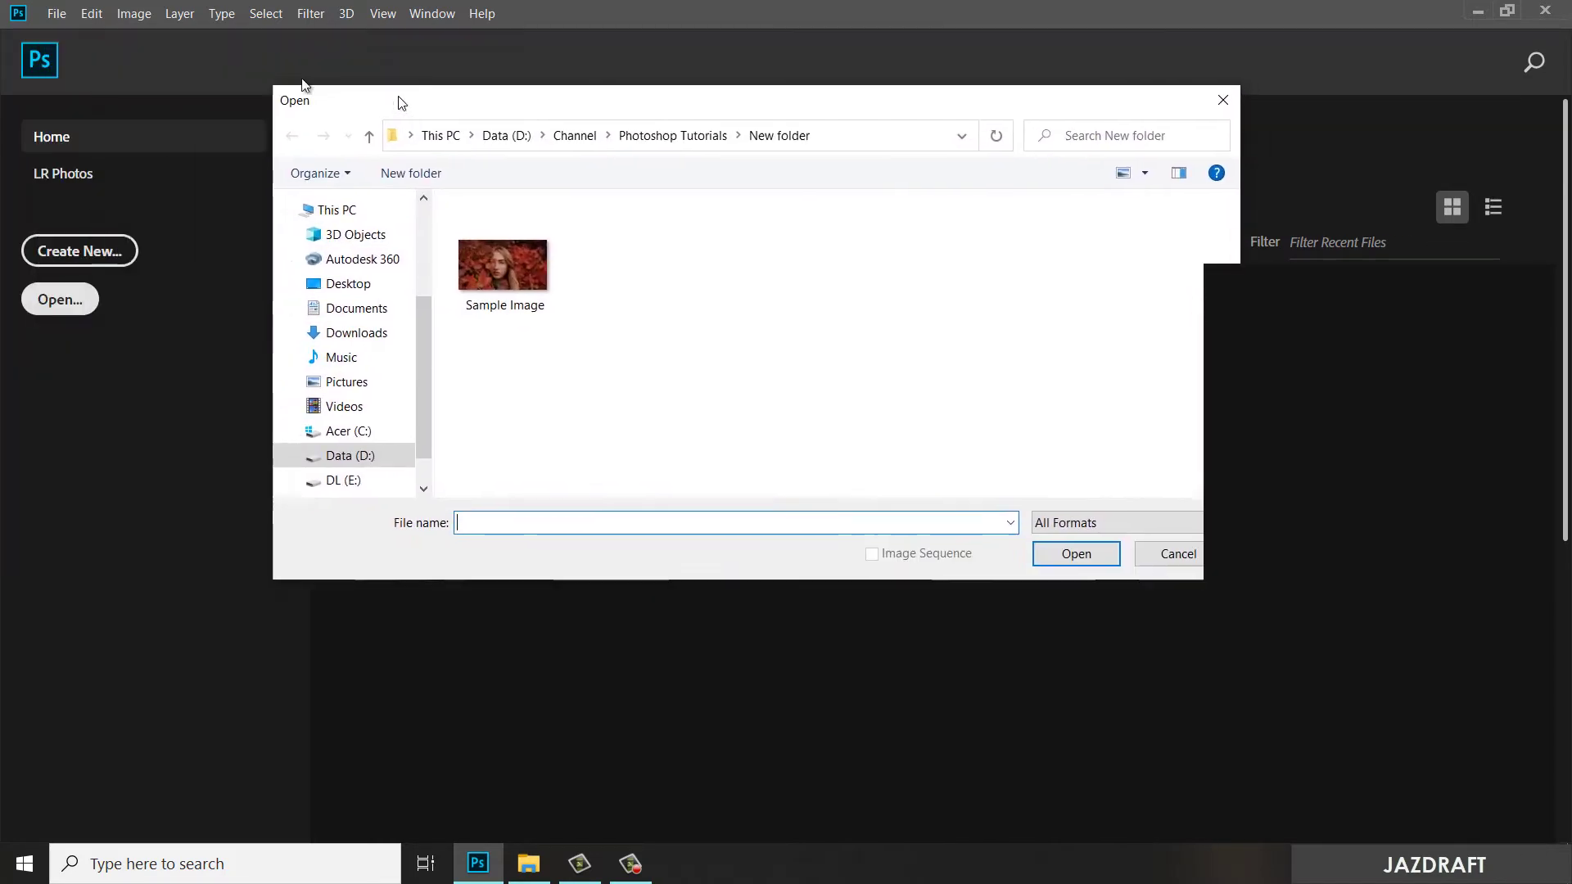
left_click(1223, 99)
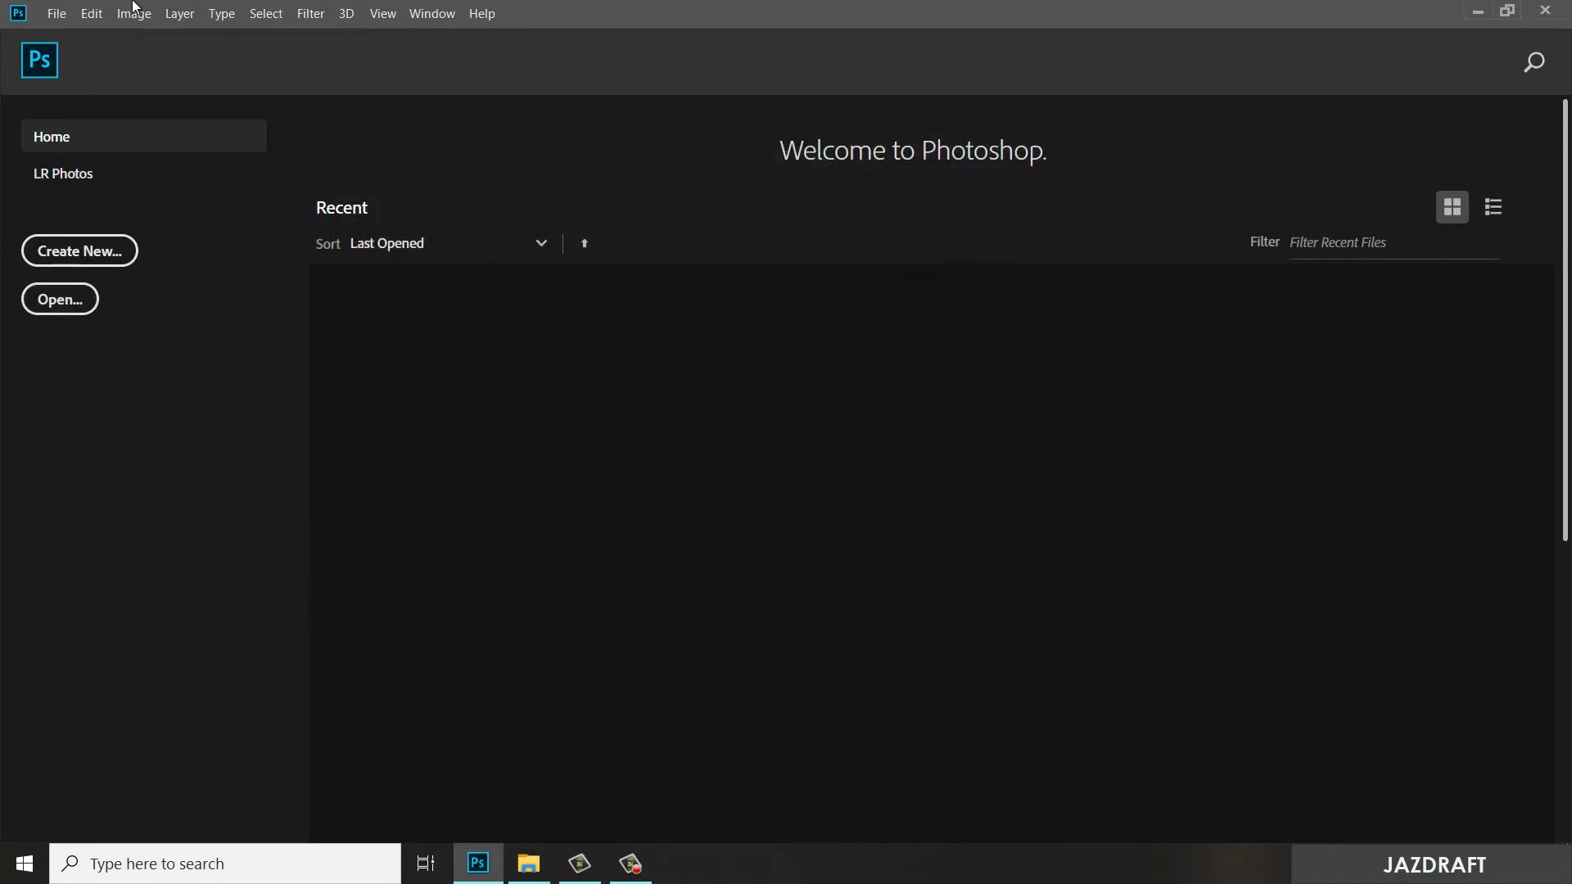
left_click(60, 14)
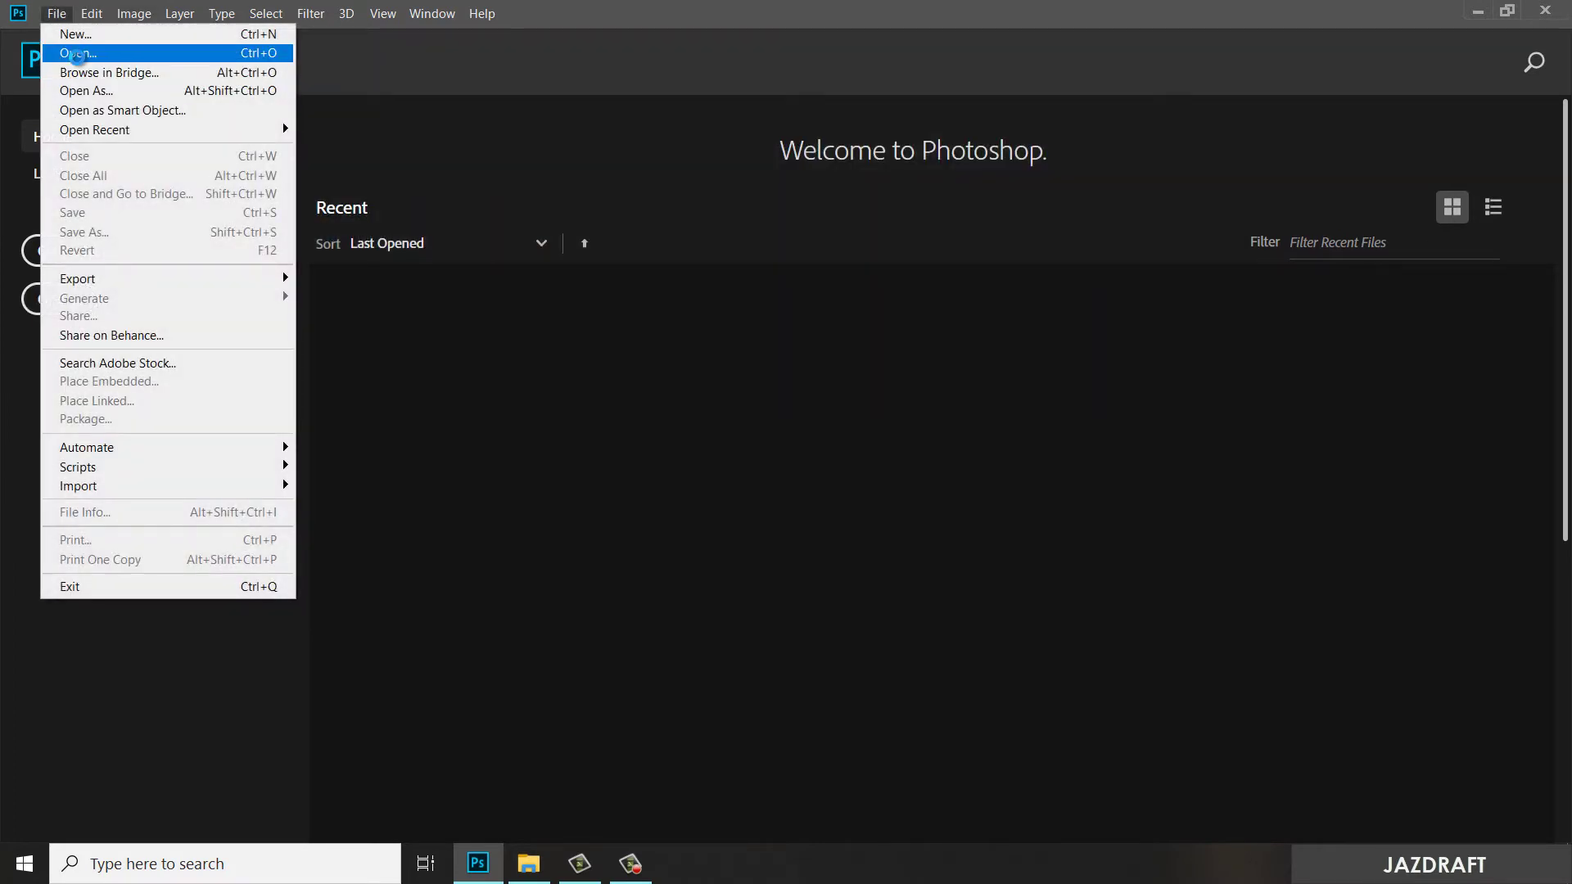
left_click(67, 54)
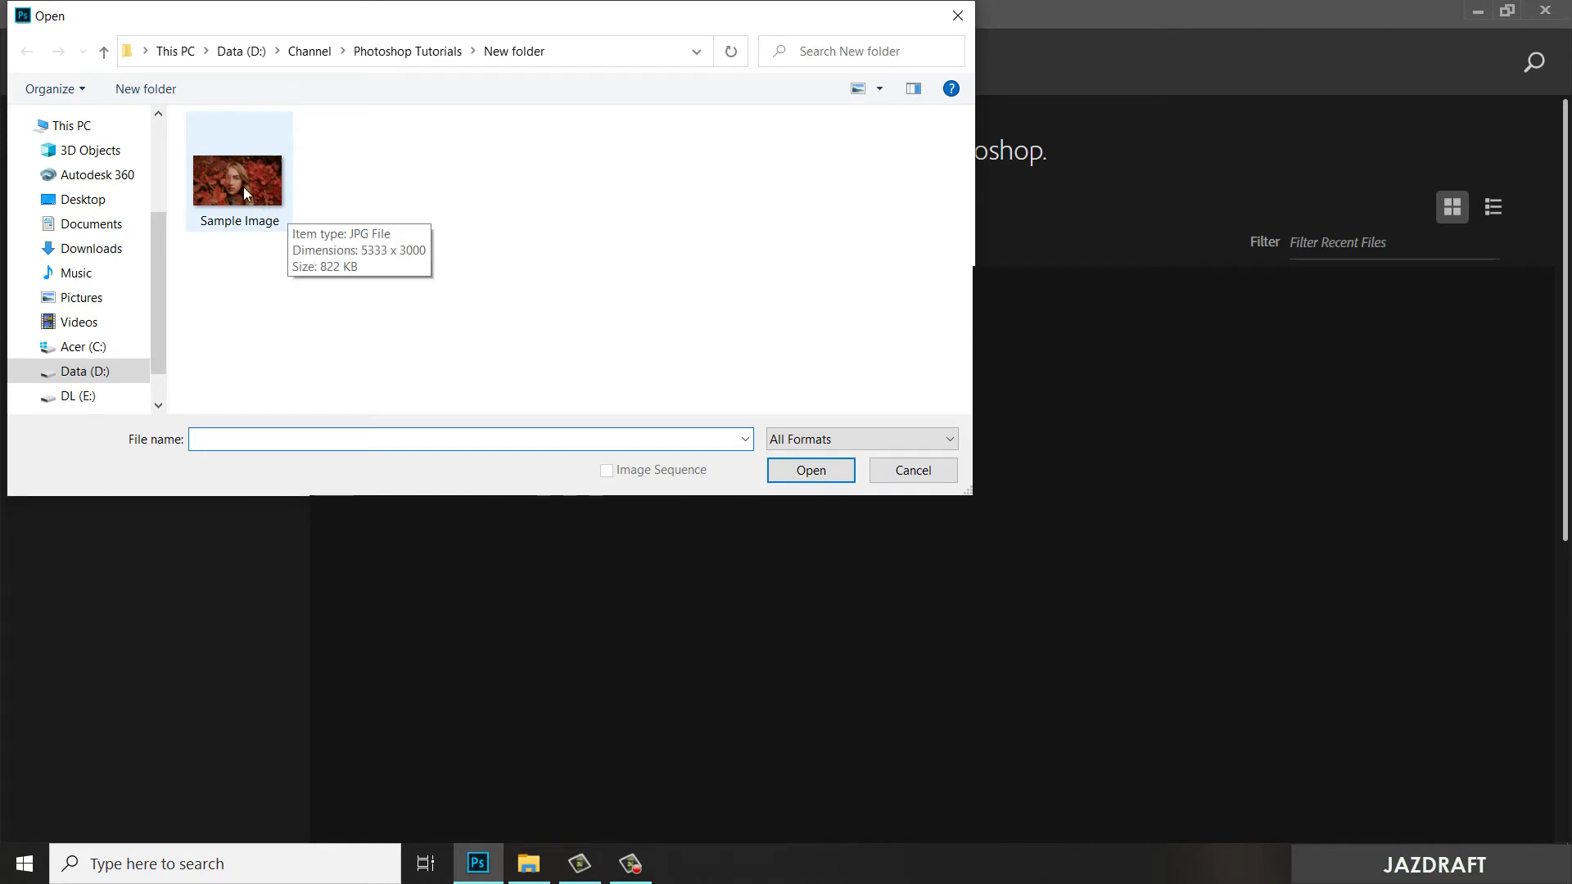
left_click_drag(402, 21, 609, 90)
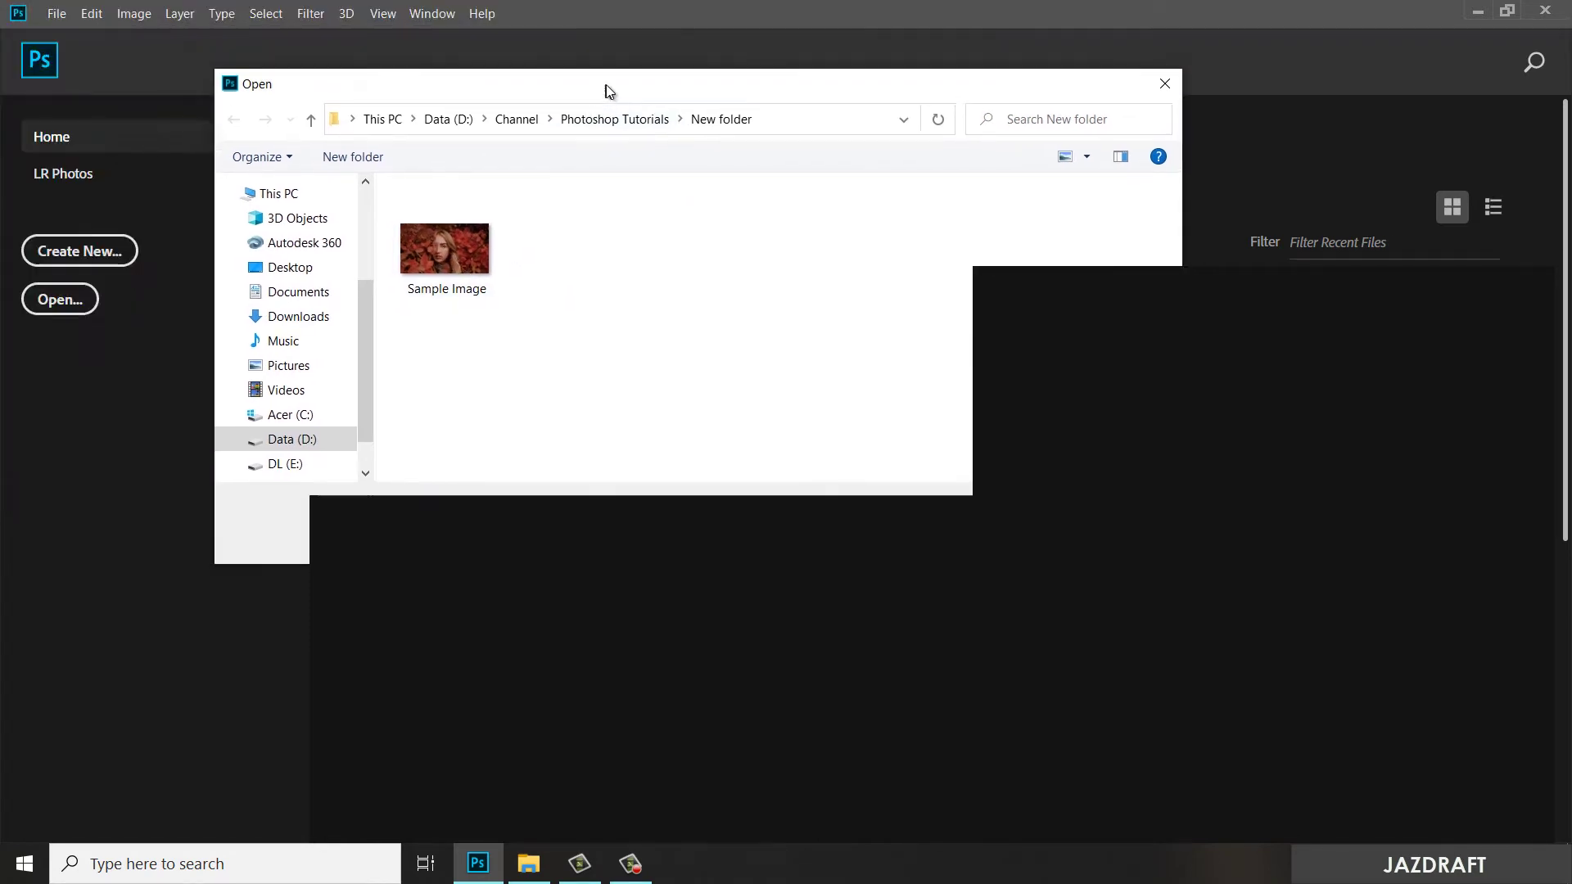
left_click(1165, 83)
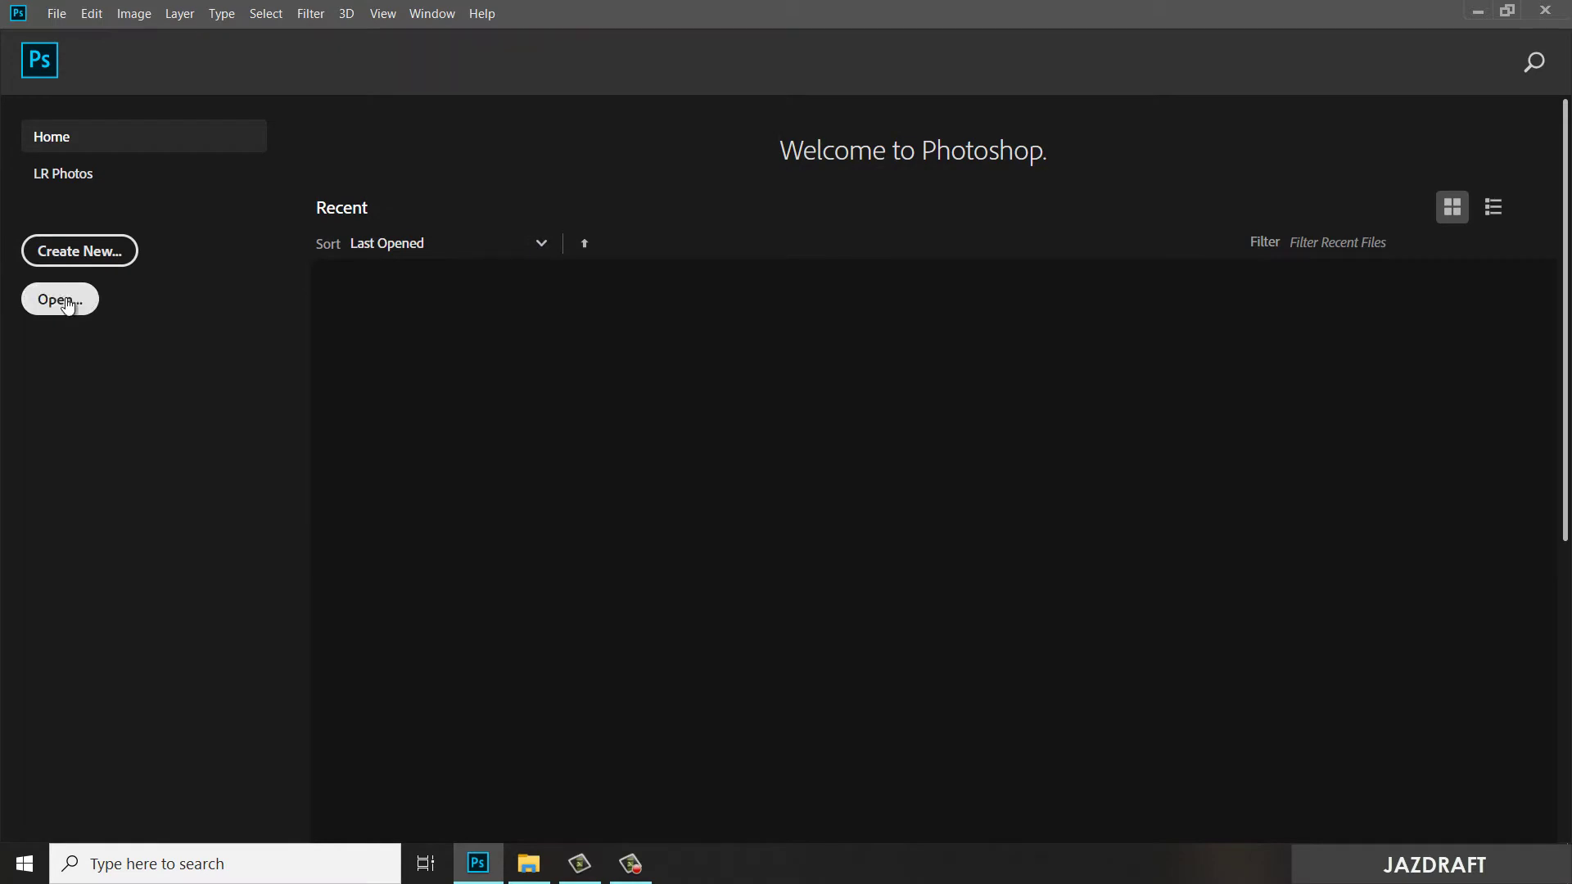
left_click(61, 299)
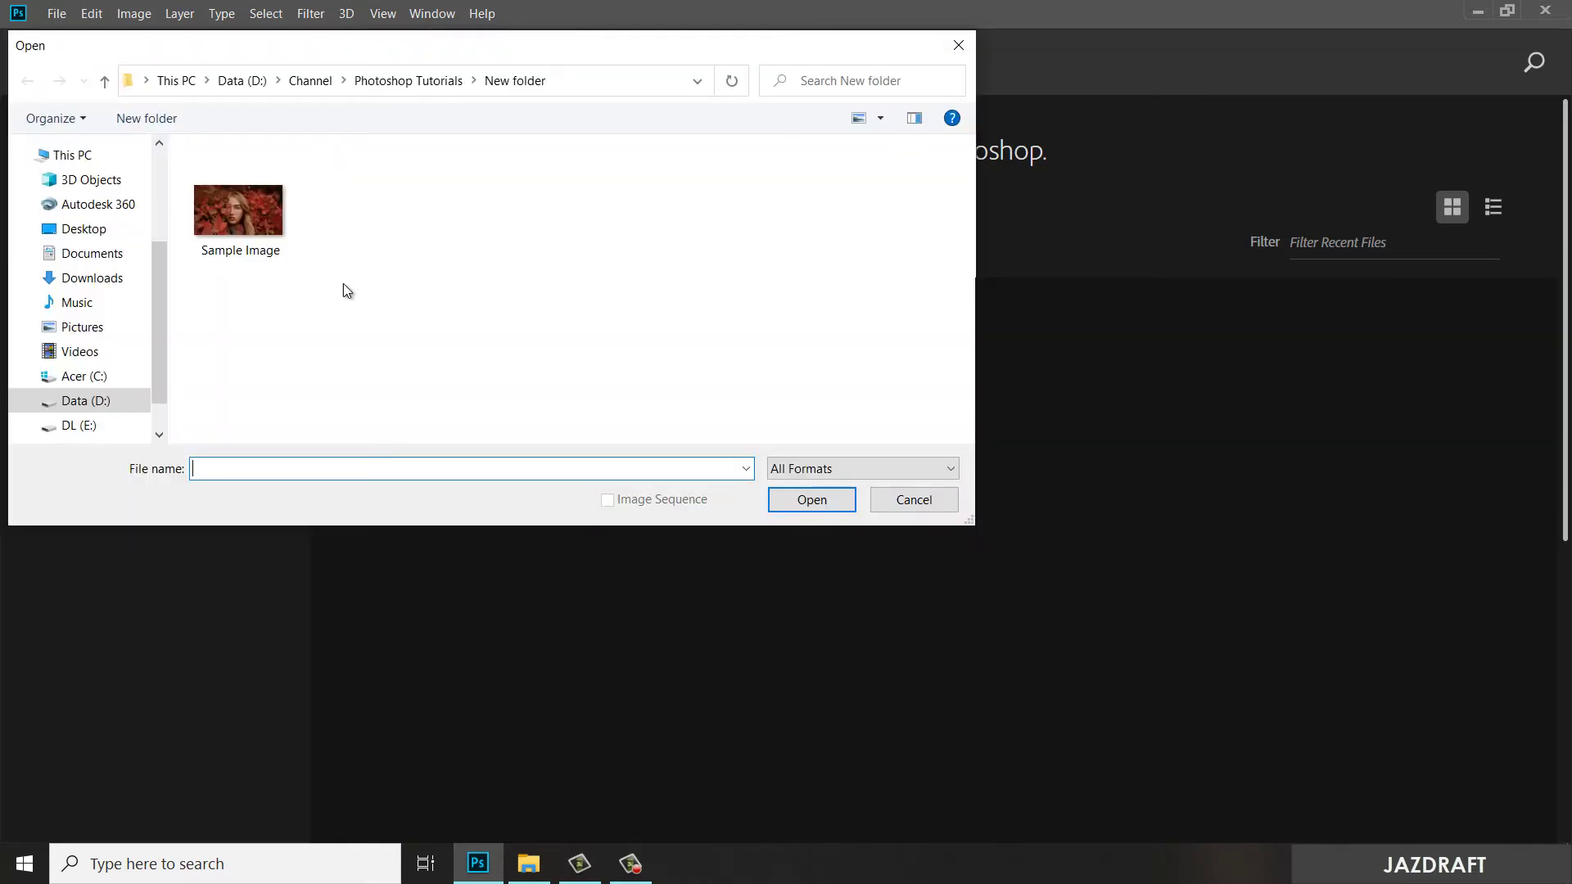
left_click(234, 206)
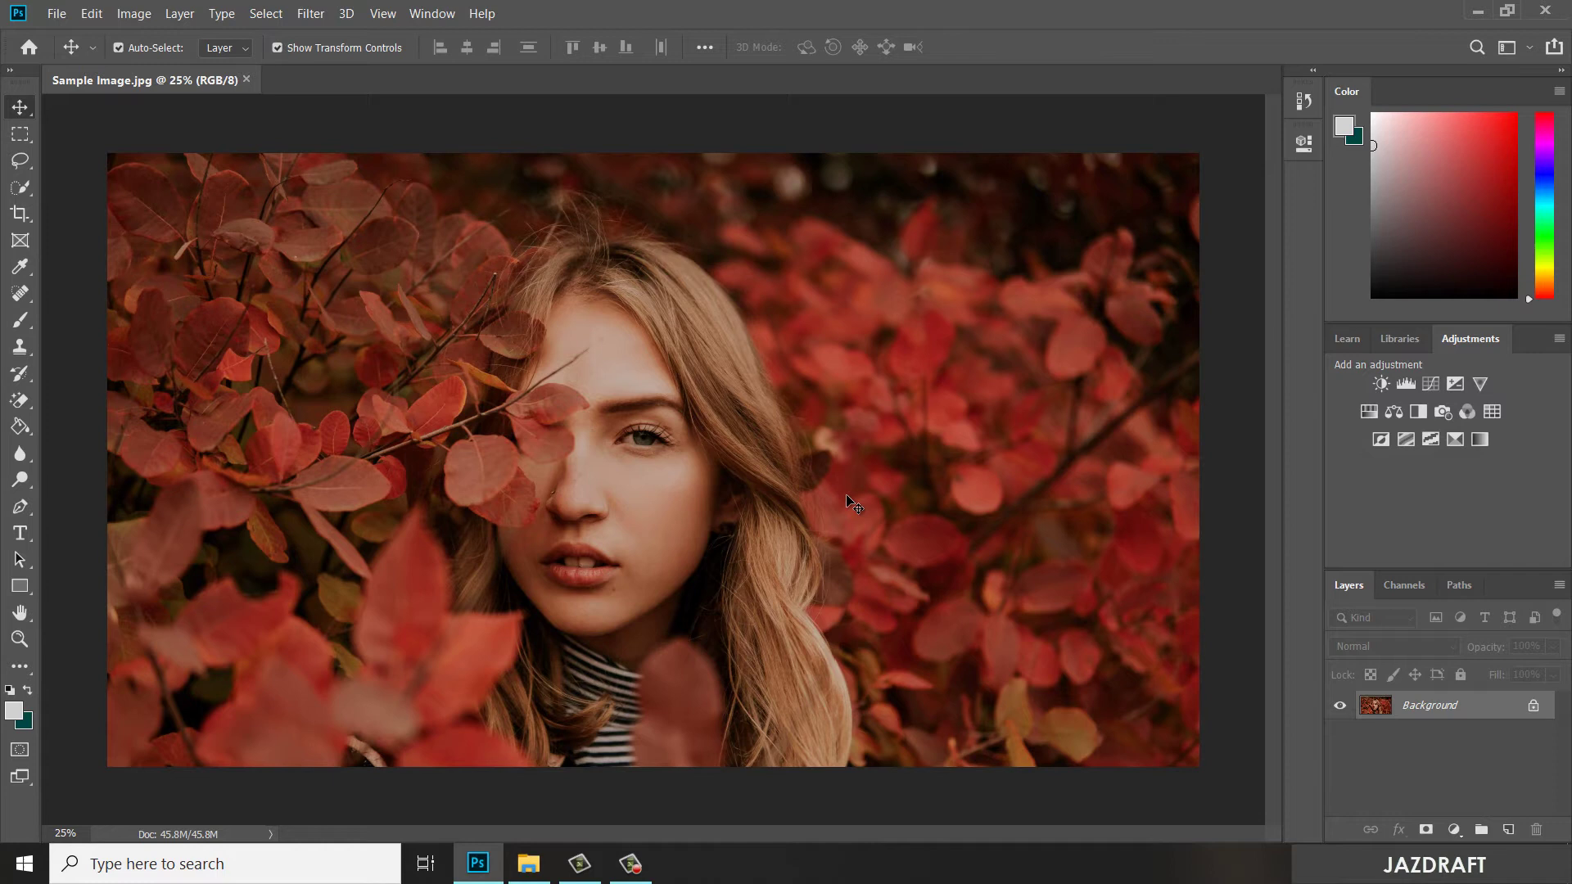
- Fit the photo to the window with Ctrl+0 and bring up the Filter > Blur Gallery choices
key("ctrl+0")
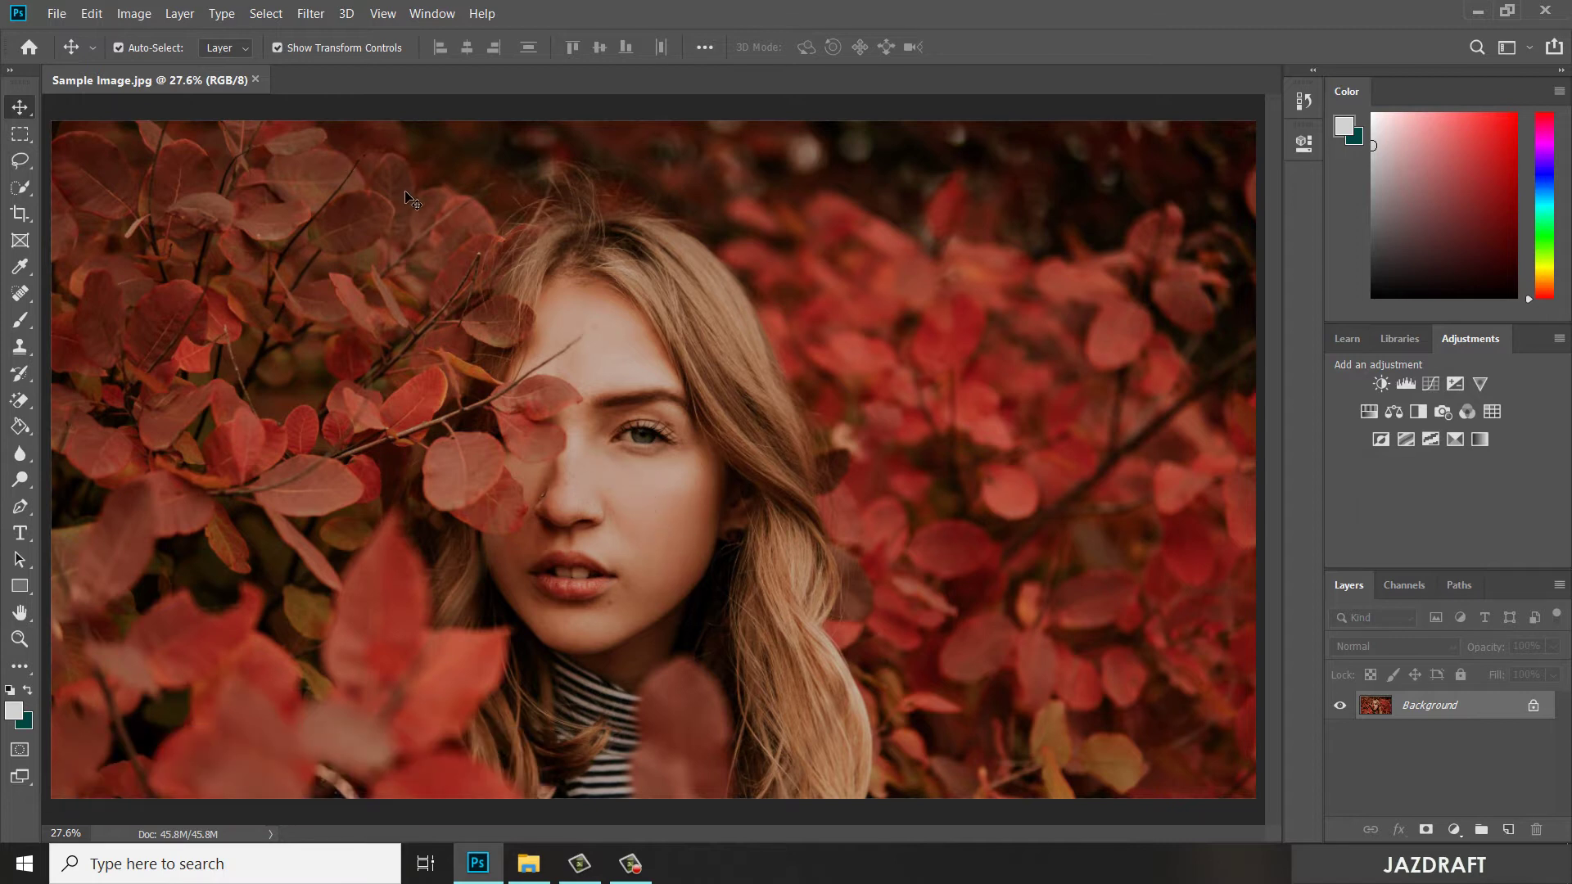
left_click(310, 14)
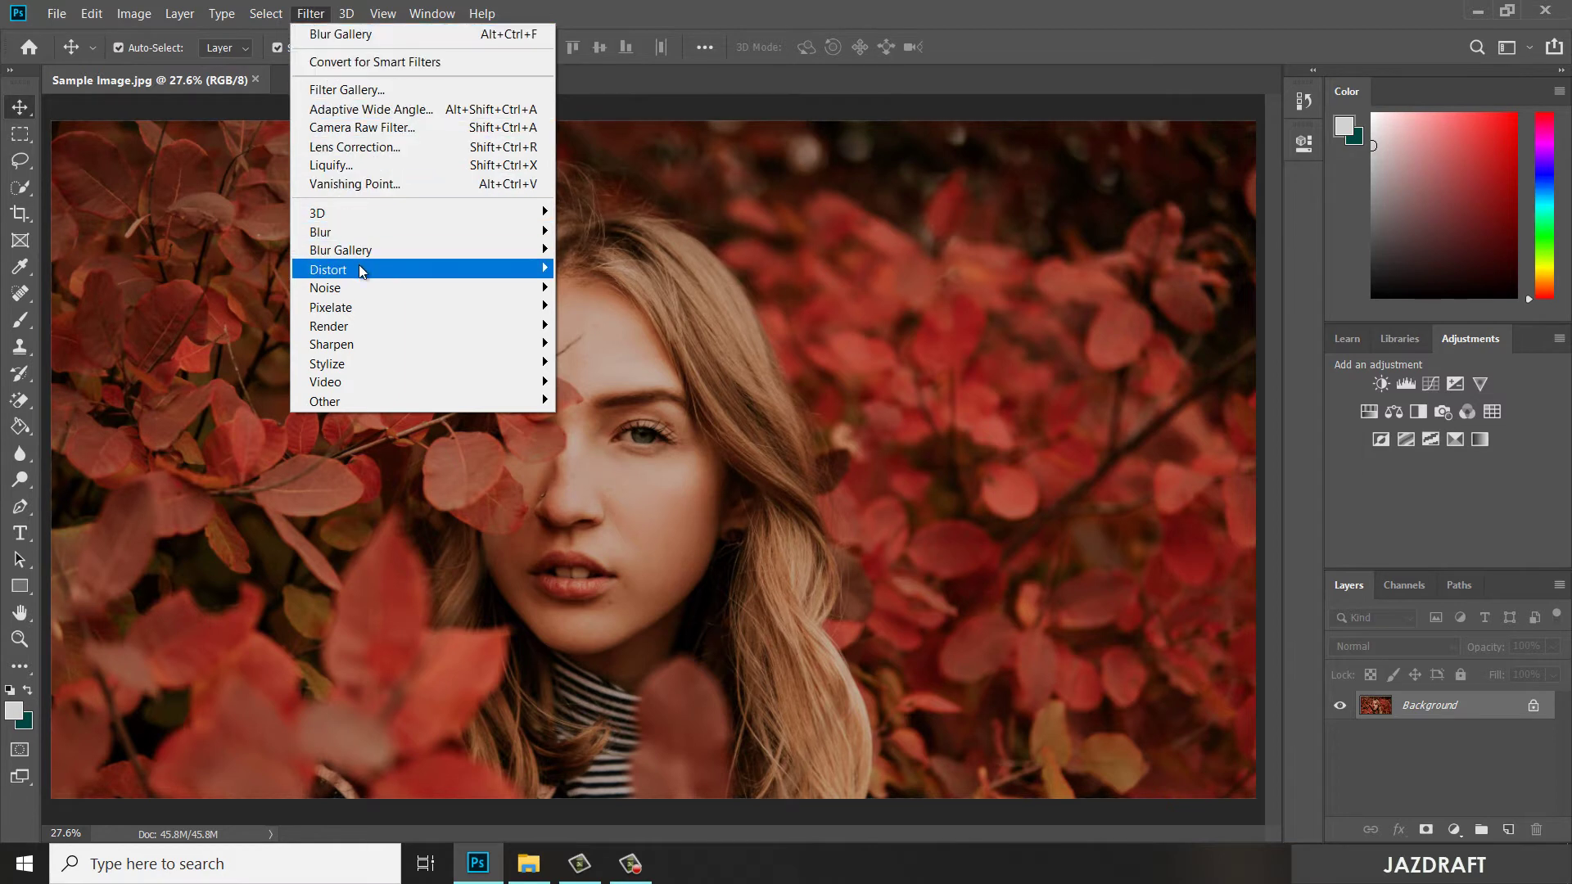
mouse_move(358, 266)
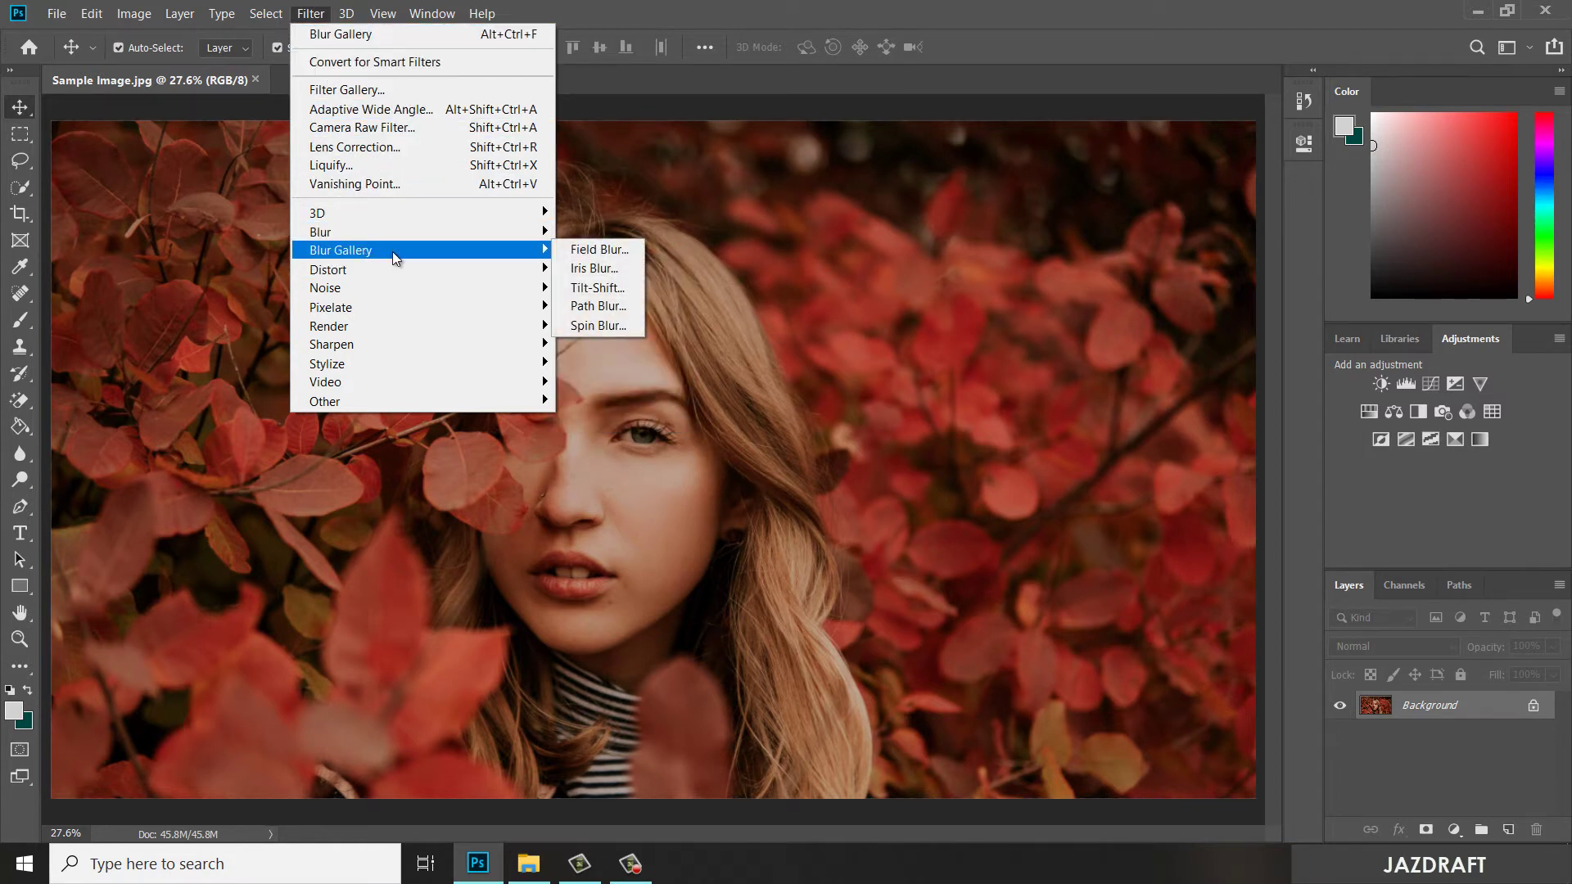
- Apply an Iris Blur, centre its pin on the nose, and widen the sharp inner area
left_click(609, 267)
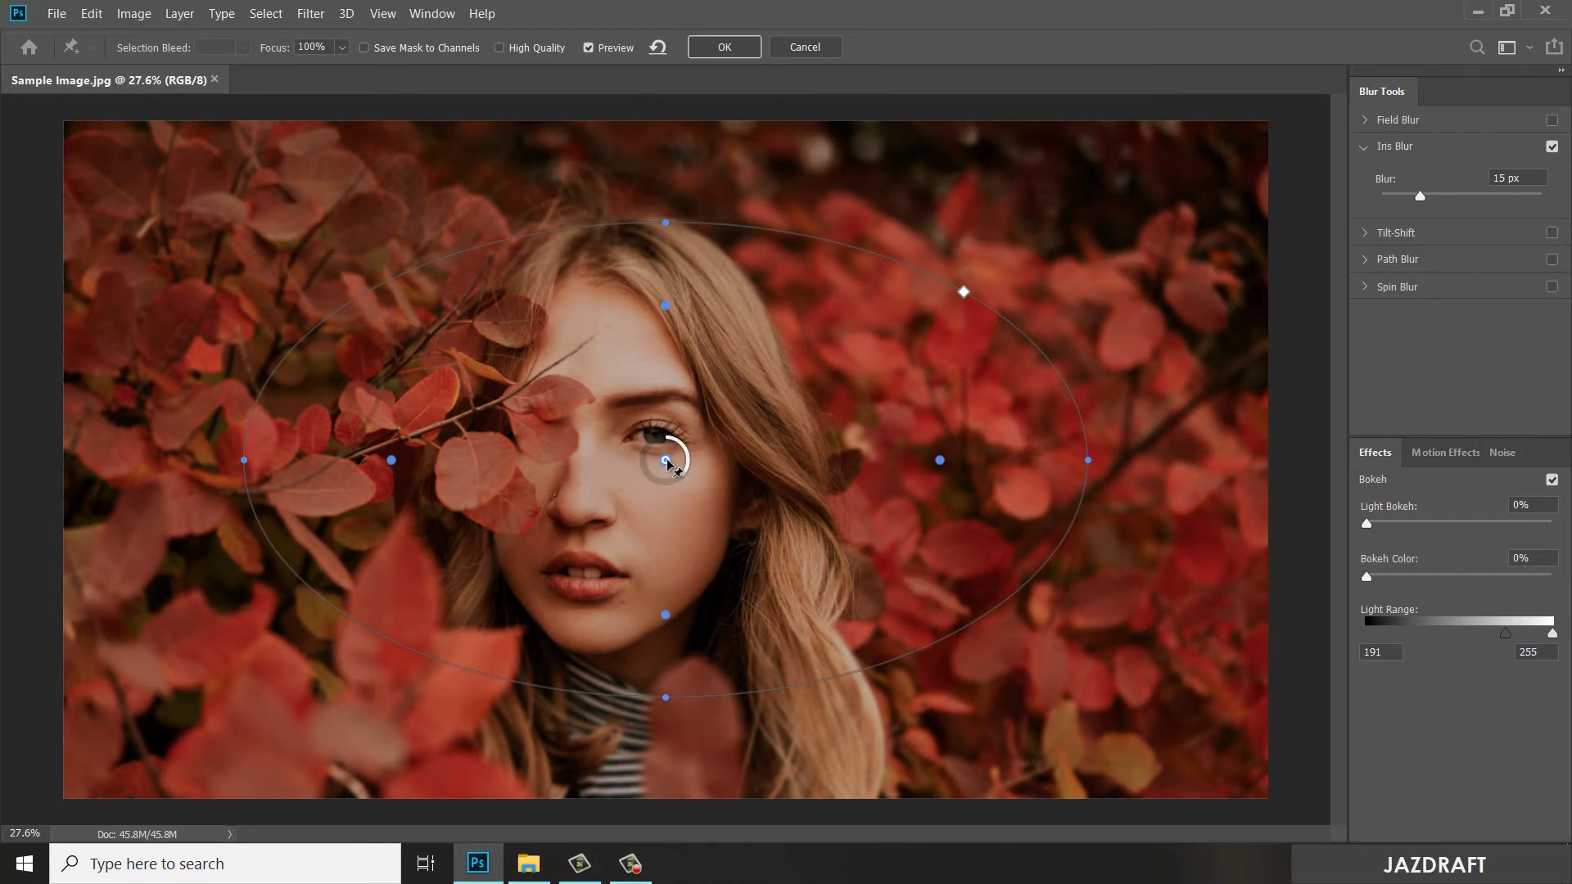
left_click_drag(666, 462, 588, 500)
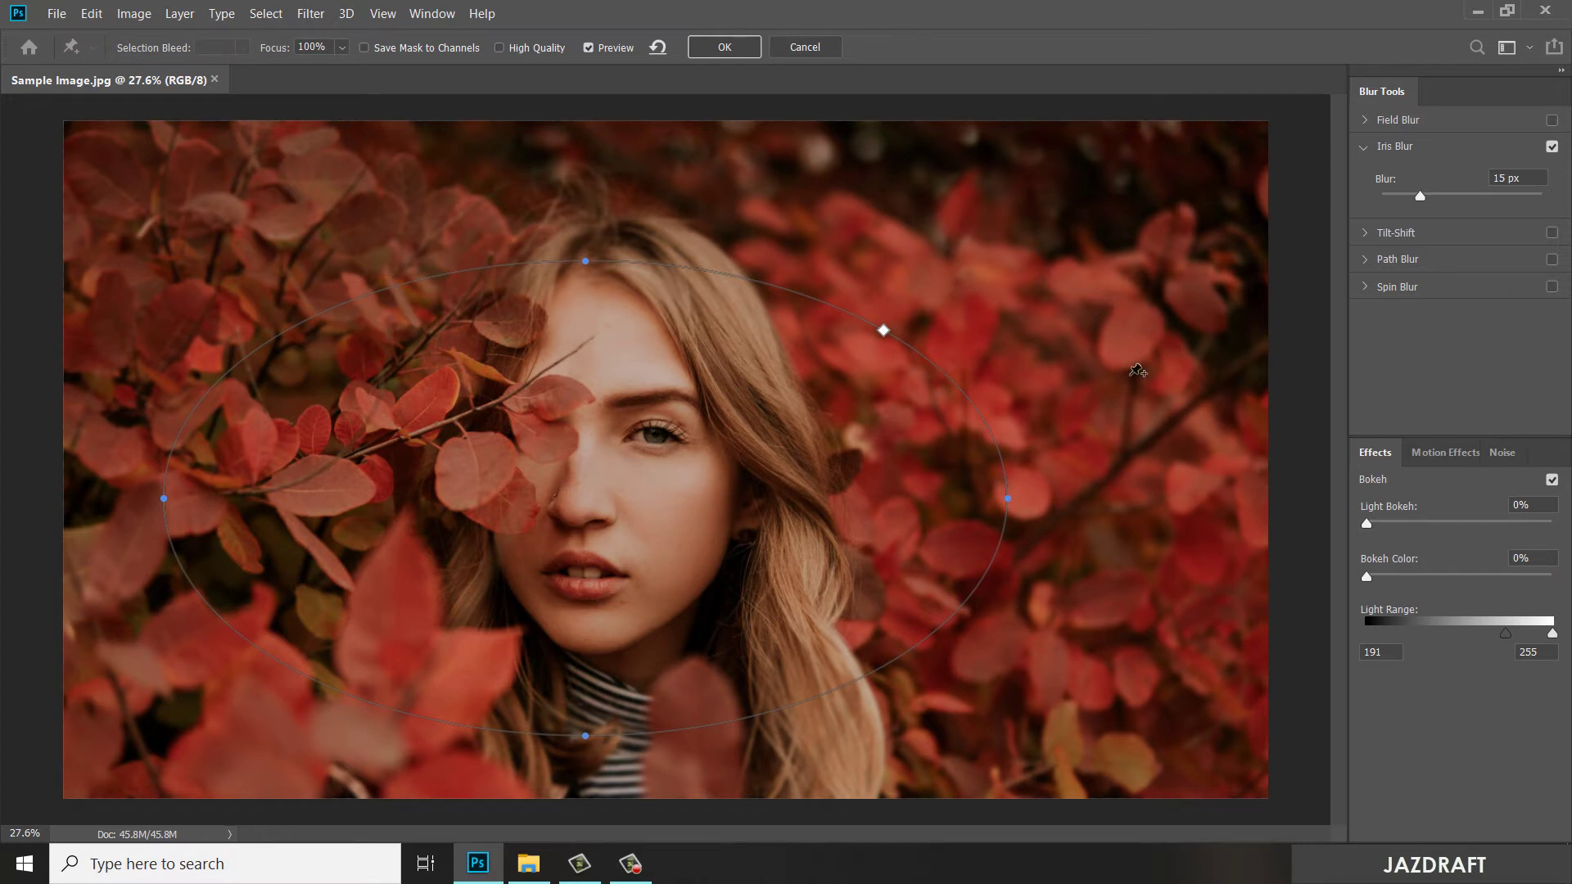
mouse_move(590, 490)
left_click_drag(858, 499, 951, 500)
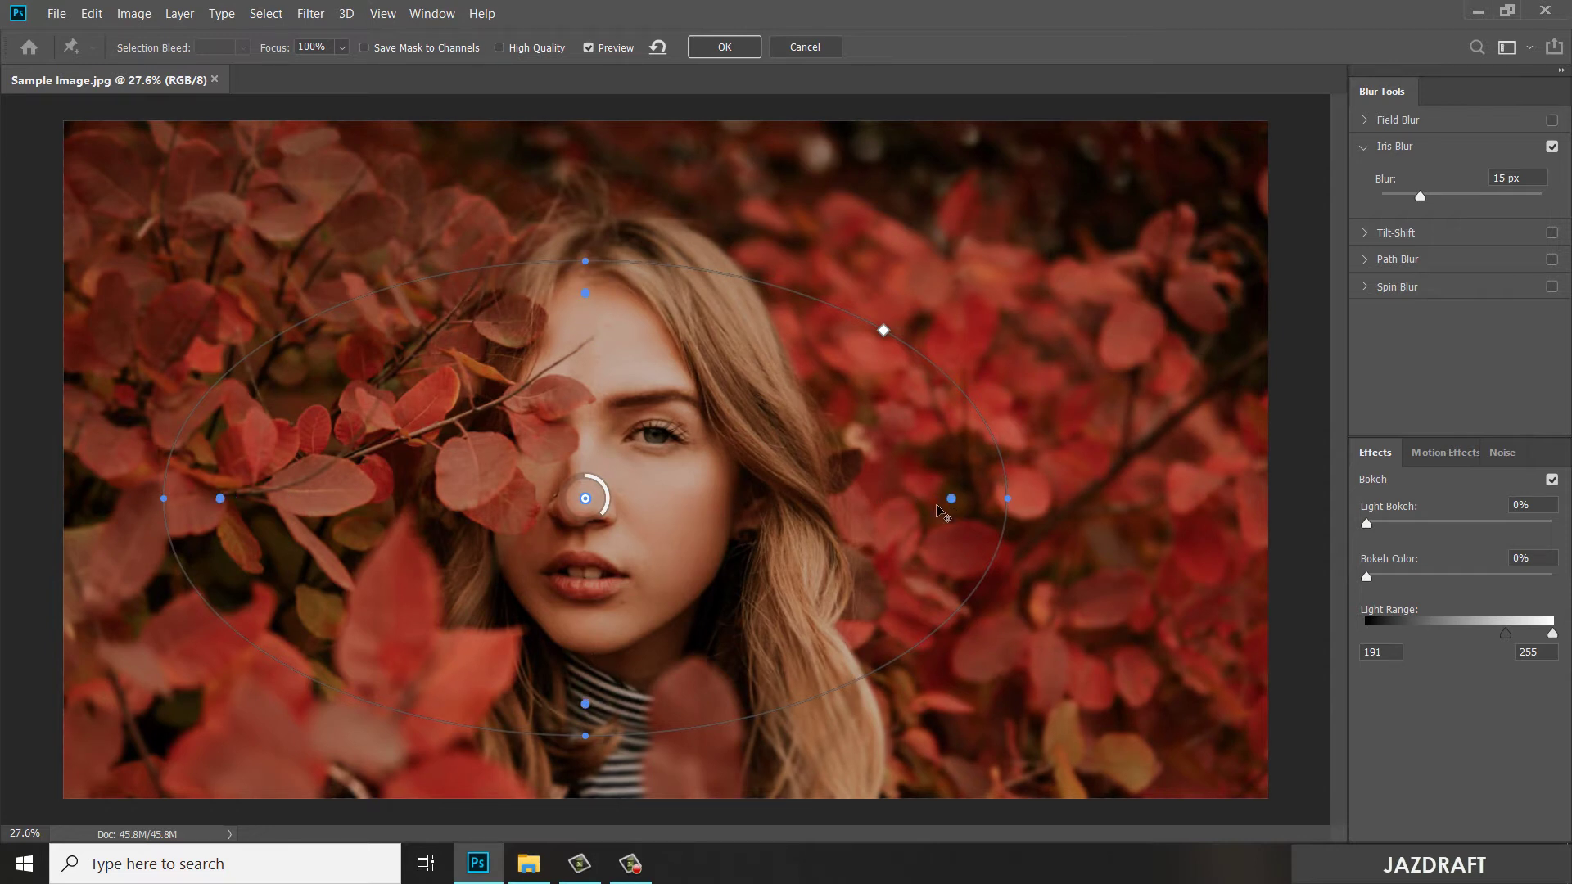
- Reshape the blur ellipse into a tall oval around the face and fine-tune its sharp edge
left_click_drag(583, 251, 614, 176)
mouse_move(994, 439)
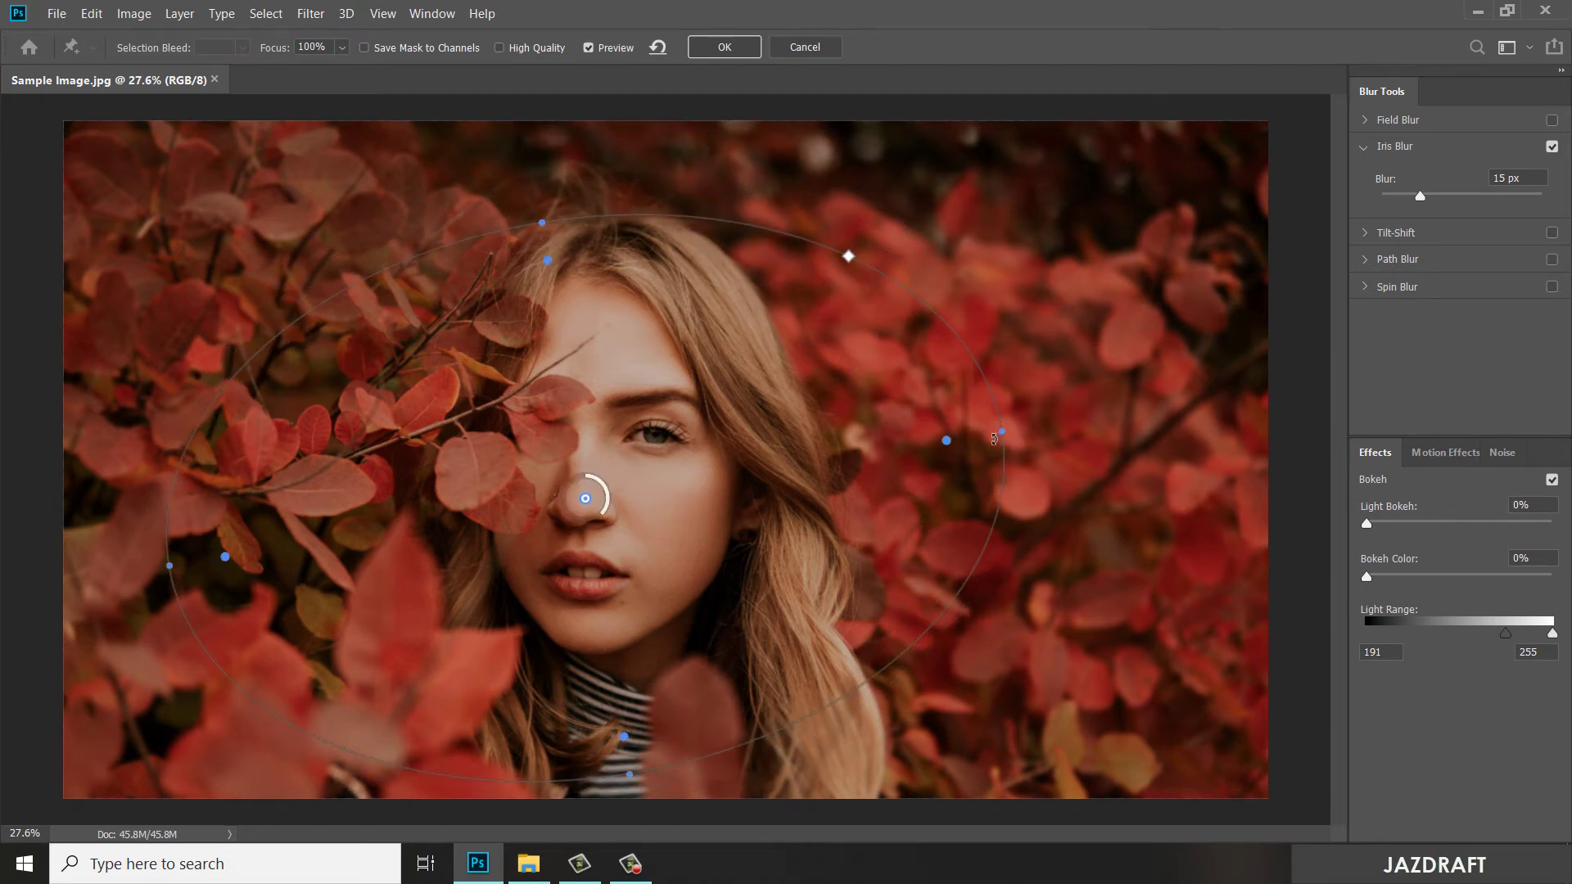
left_click_drag(952, 435, 803, 493)
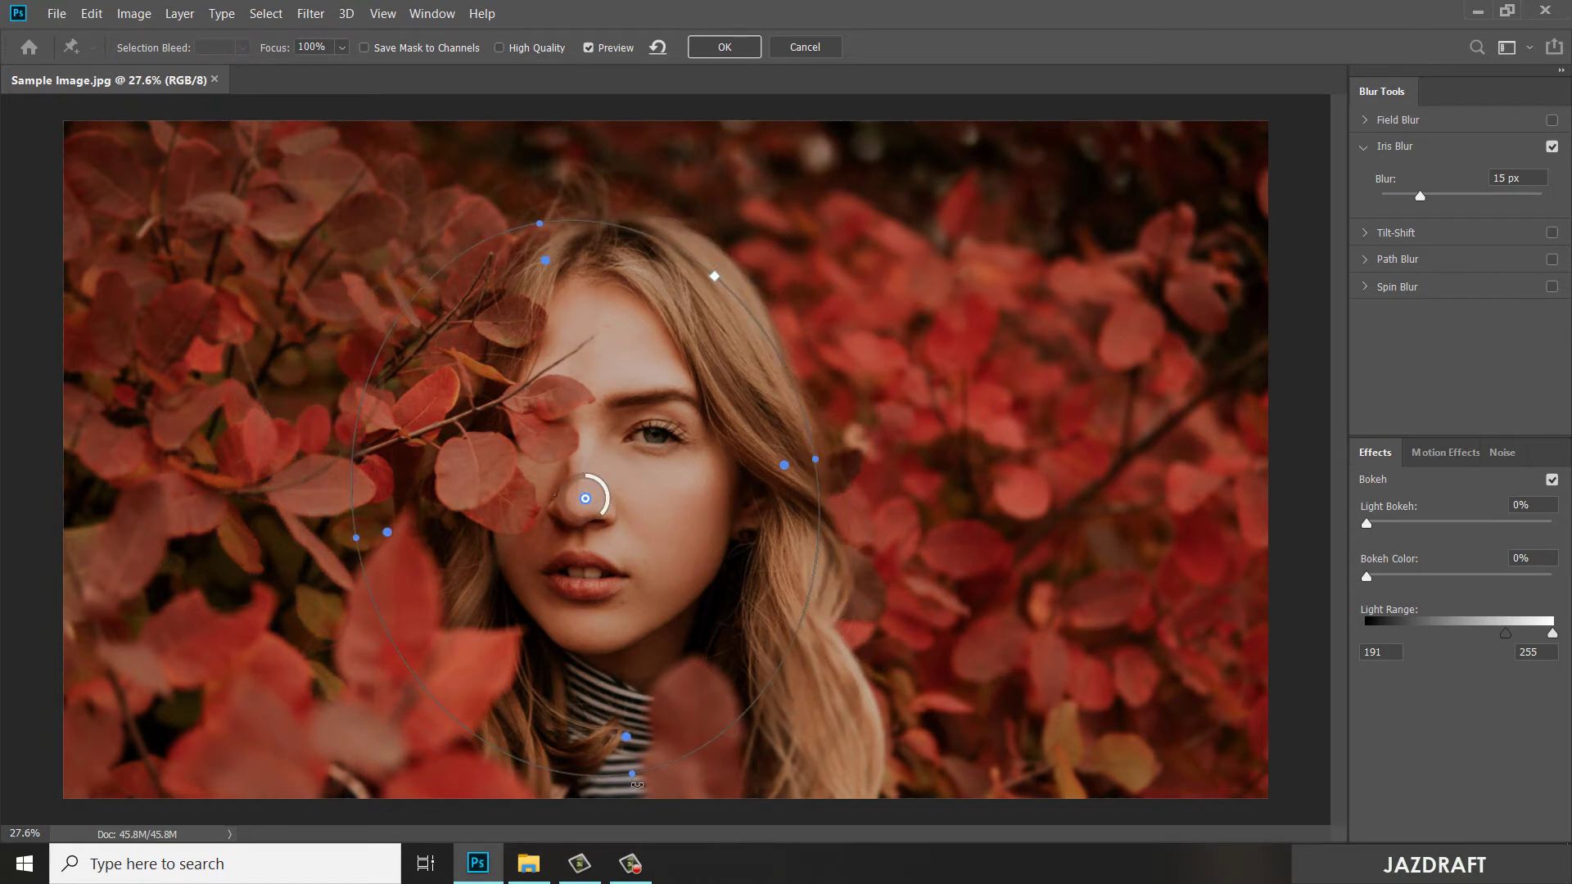
left_click_drag(637, 785, 638, 810)
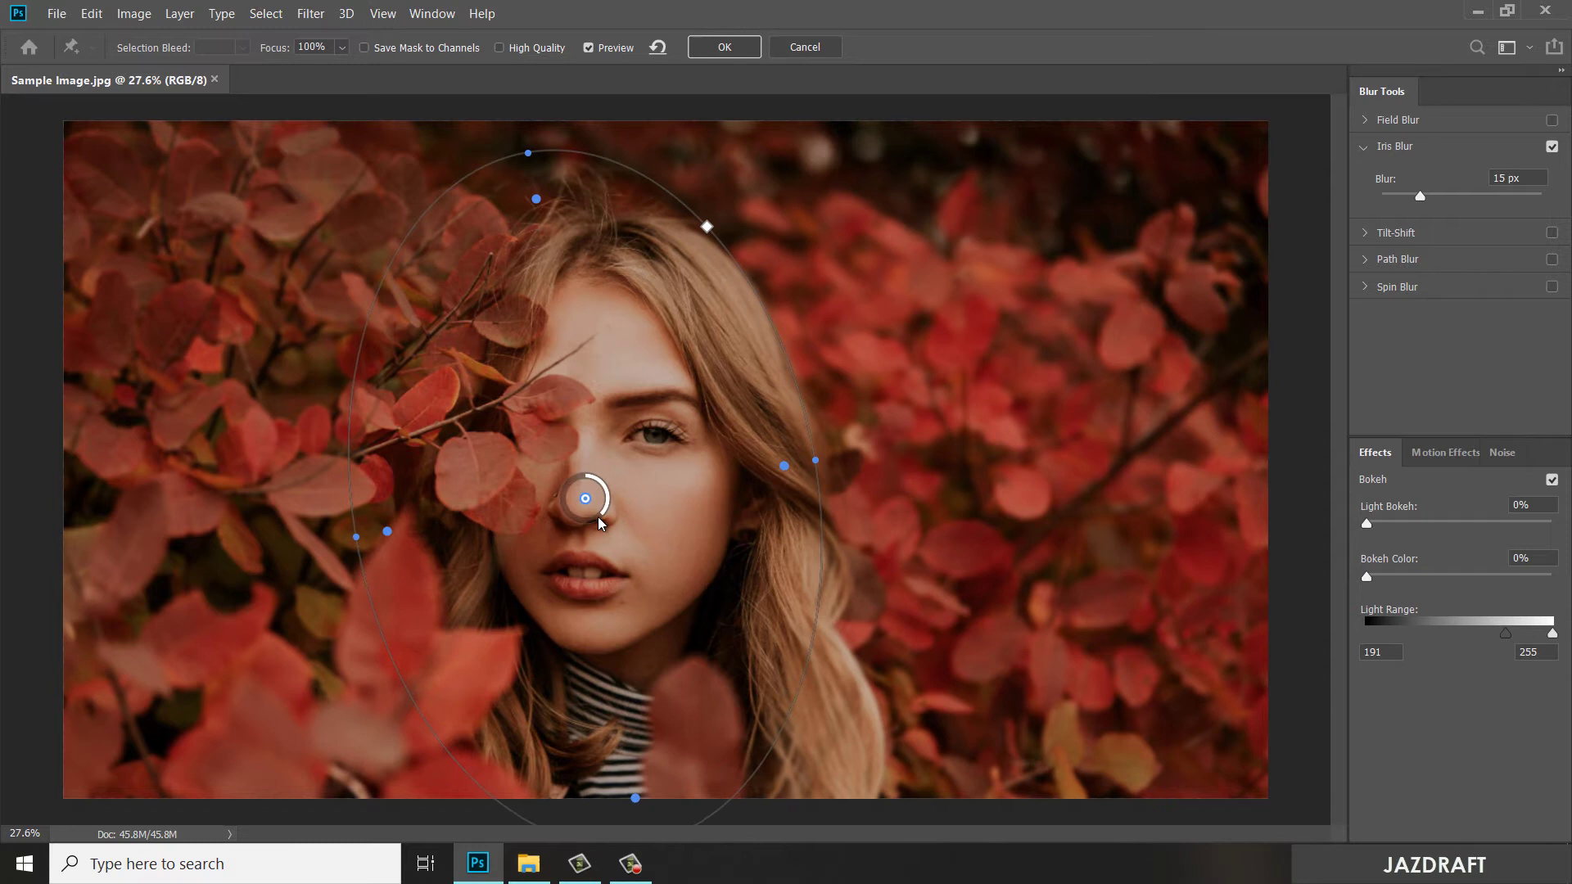
left_click_drag(585, 498, 640, 543)
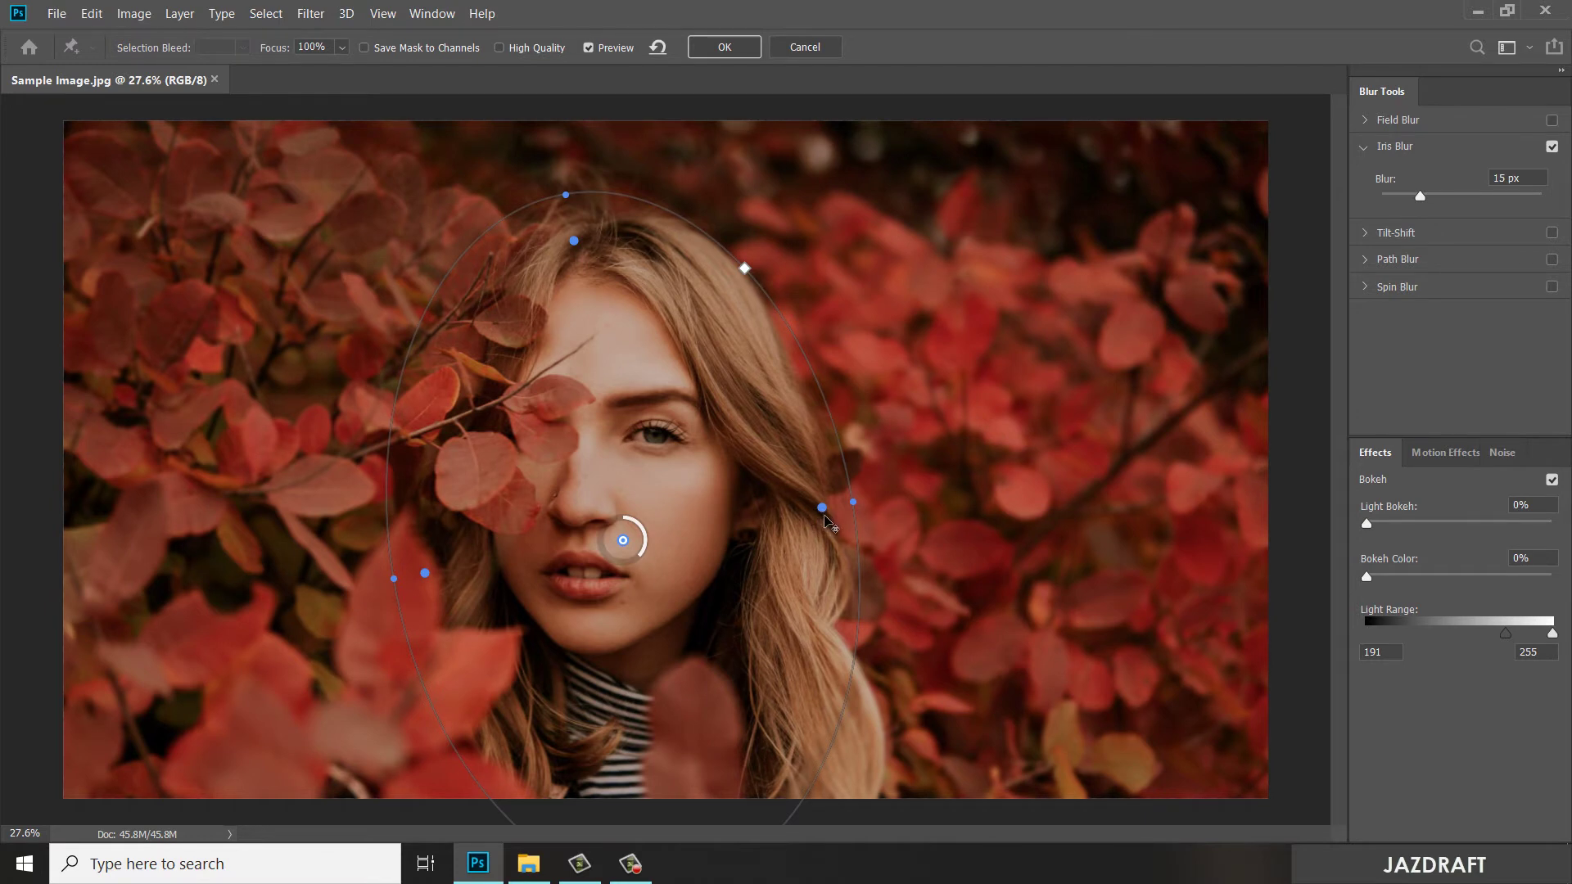
mouse_move(823, 513)
left_mouse_down()
mouse_move(782, 528)
mouse_move(833, 518)
left_mouse_up()
- Extend the sharp zone upward over the hair and set the blur to 52 px
left_click_drag(578, 245, 574, 220)
left_click_drag(640, 552, 605, 545)
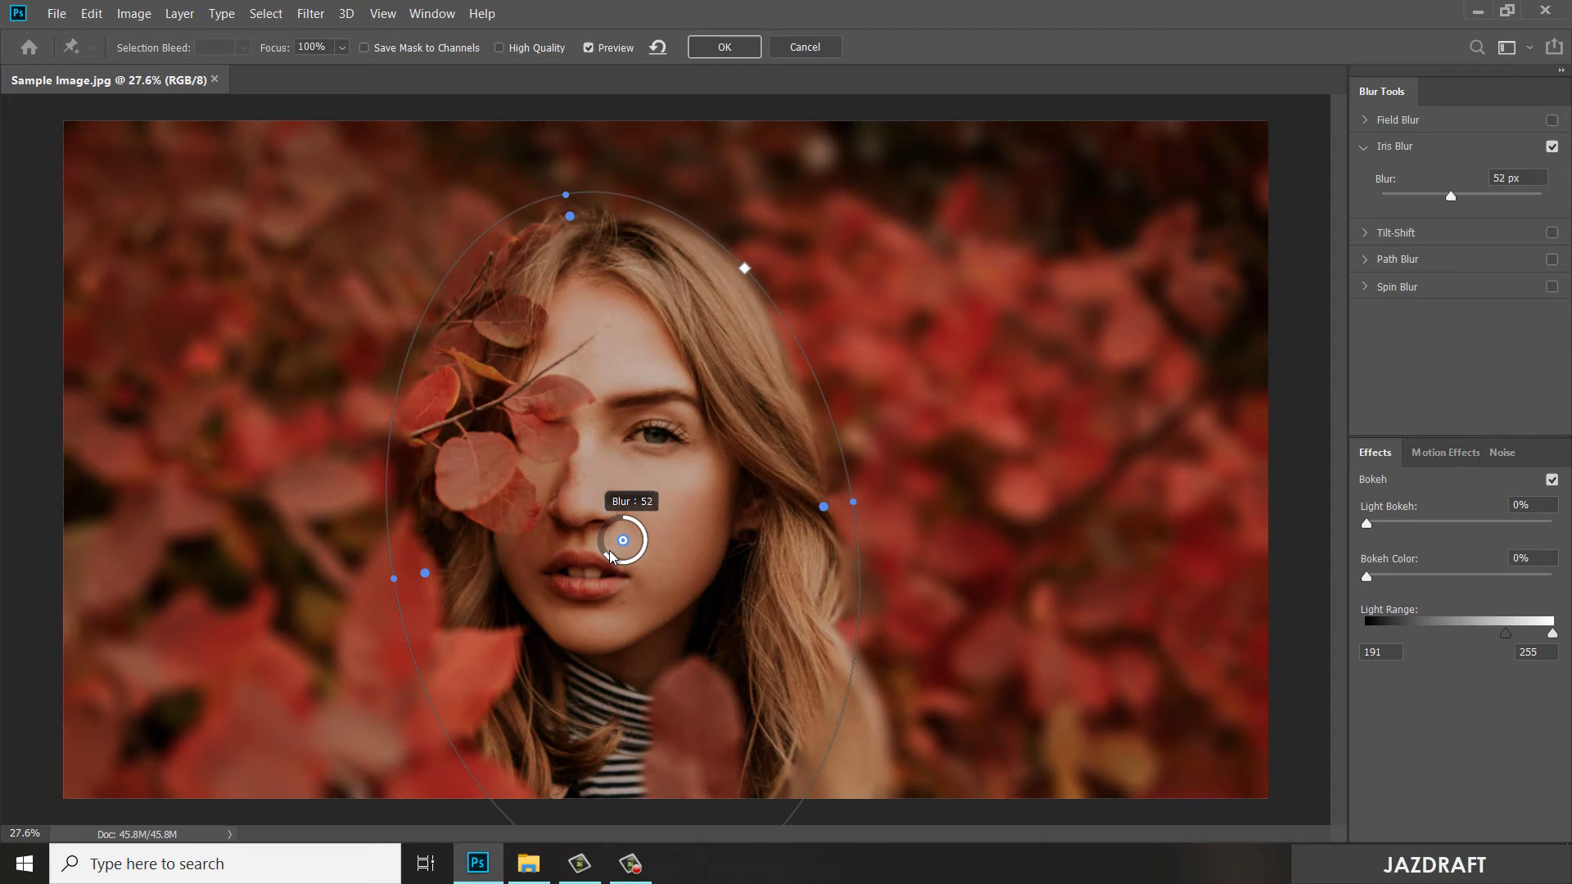
left_click_drag(610, 556, 611, 556)
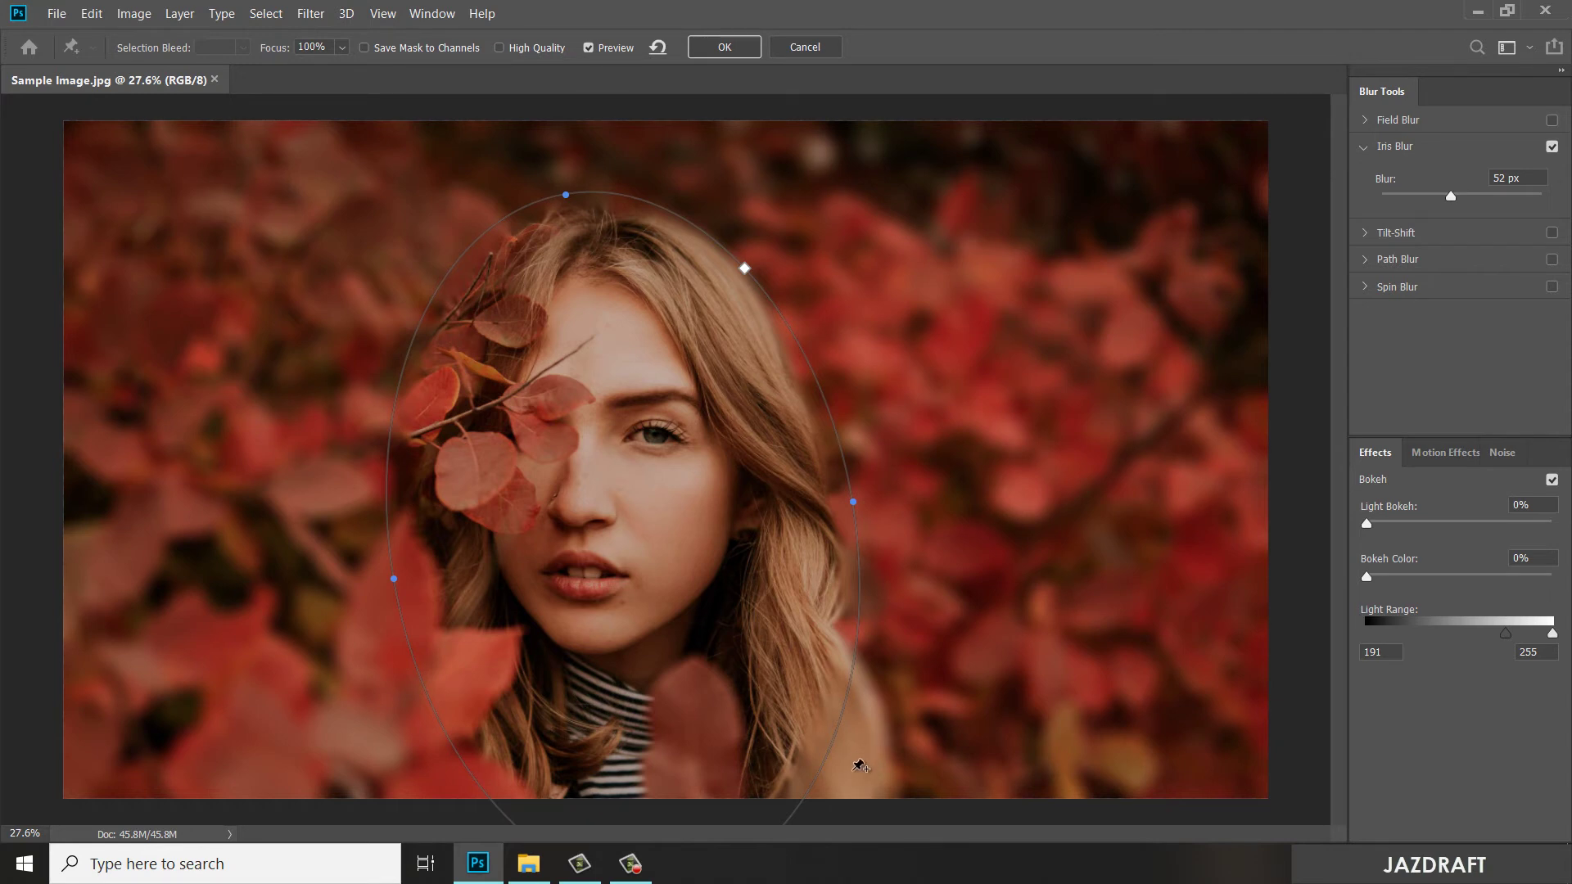
- Add a narrow second focus point near the bottom, widen the face ellipse, and lower blur to 36 px
left_click(856, 772)
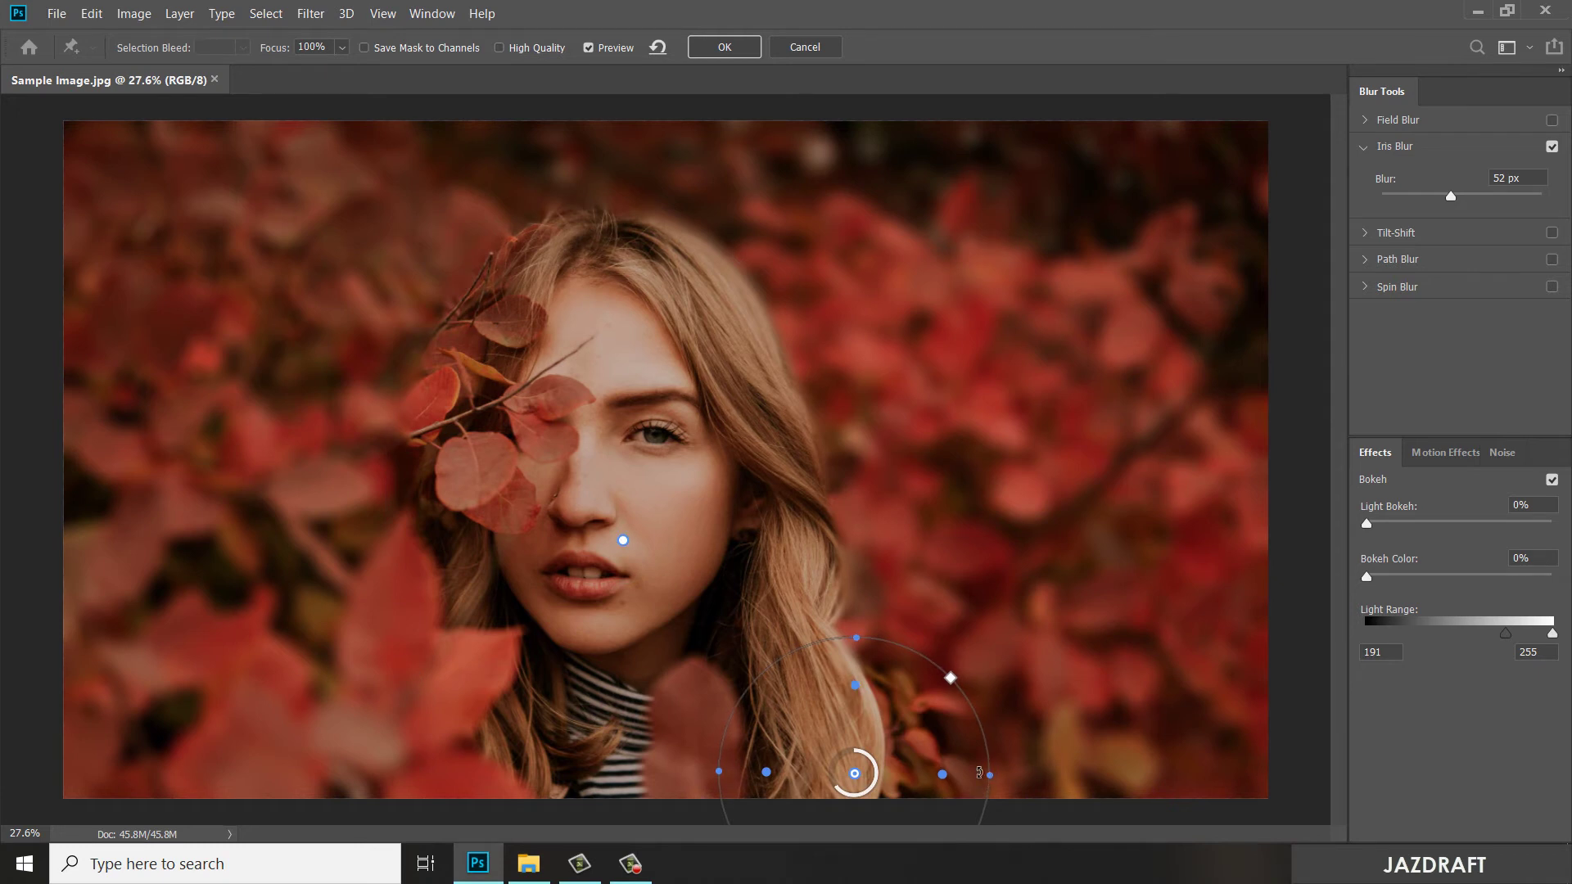
left_click_drag(979, 772, 819, 777)
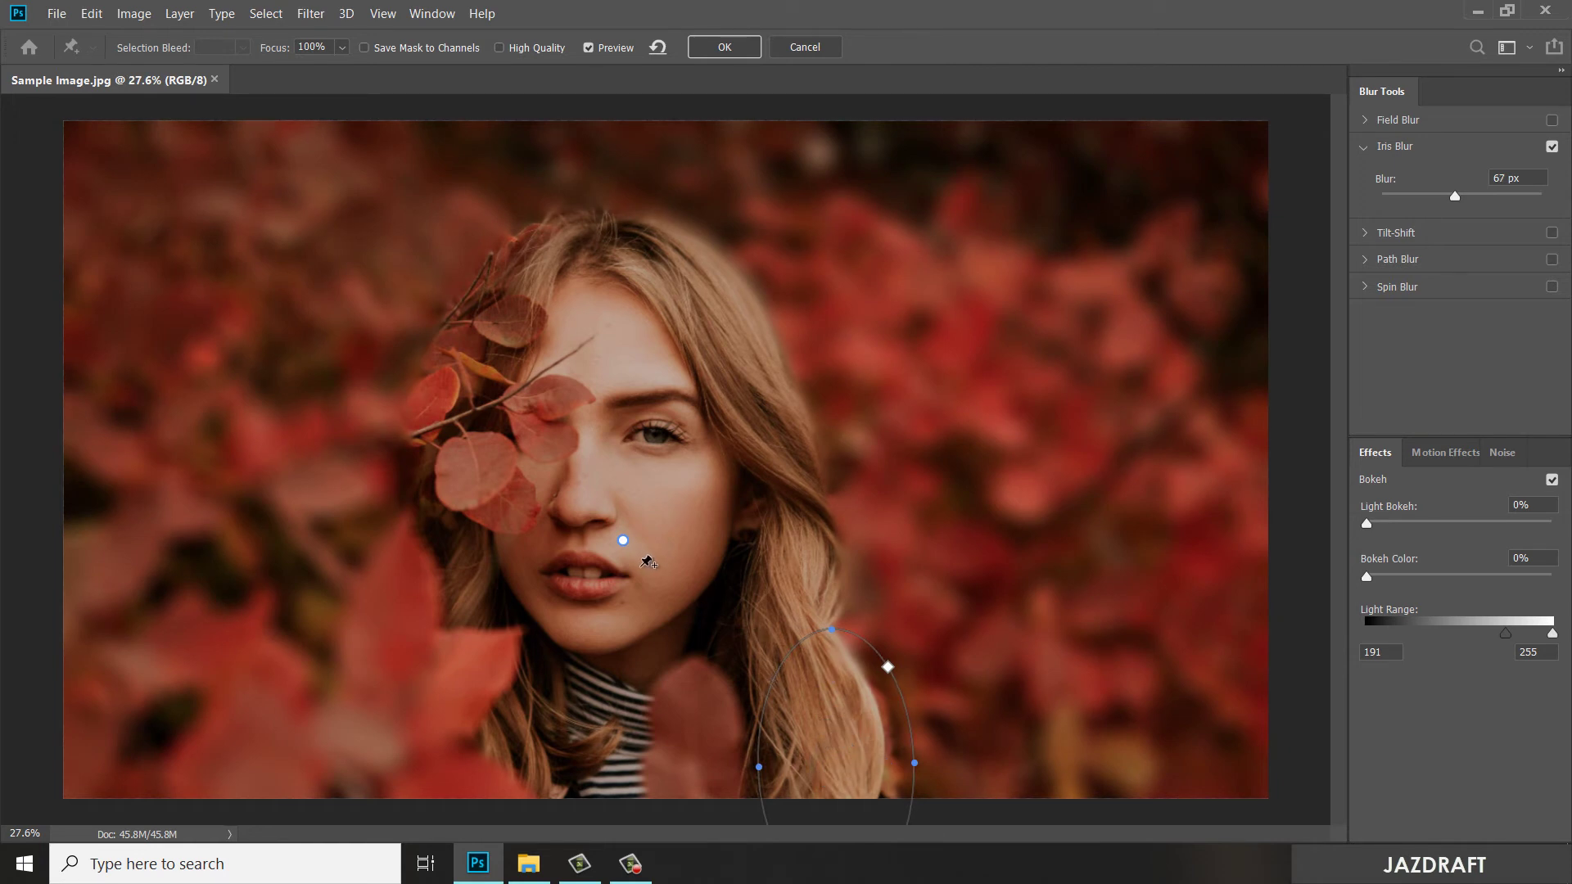
left_click(623, 541)
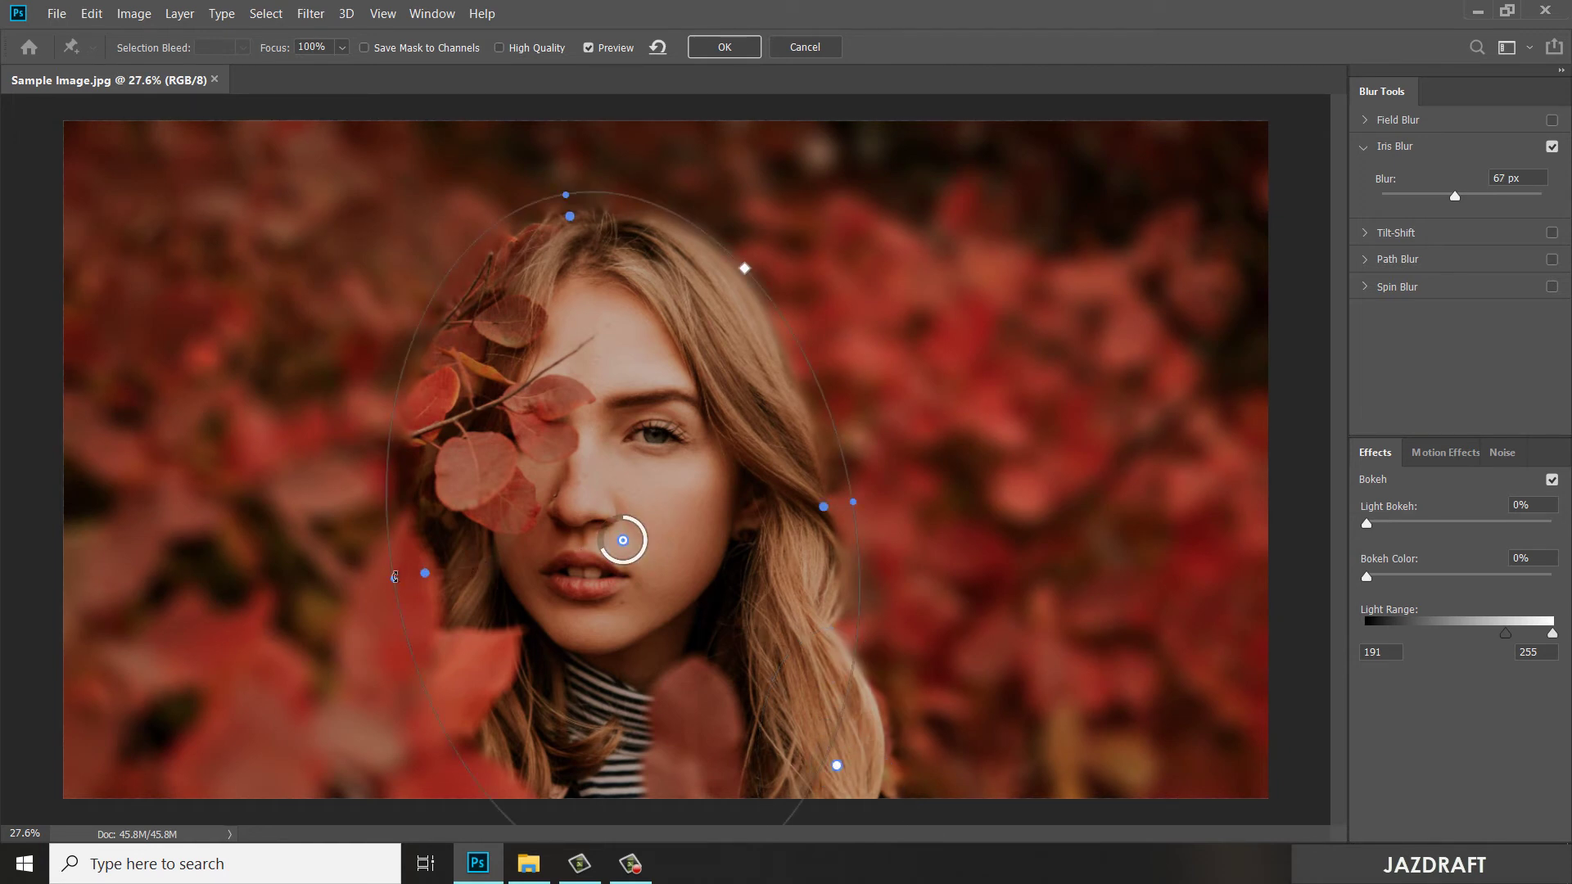
left_click_drag(391, 579, 344, 590)
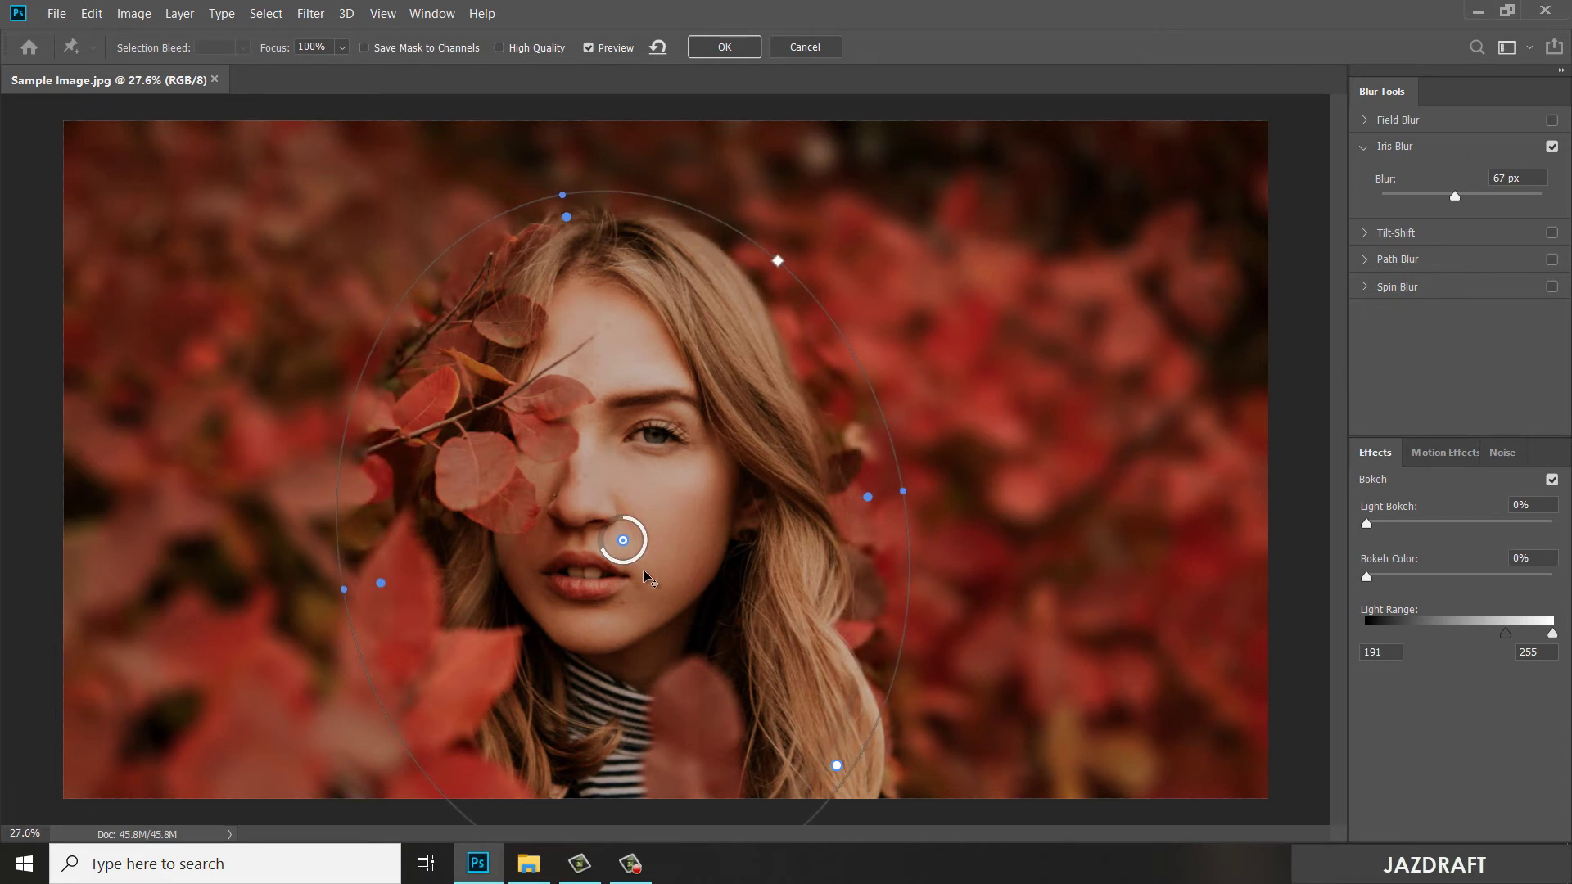
left_click_drag(604, 556, 618, 567)
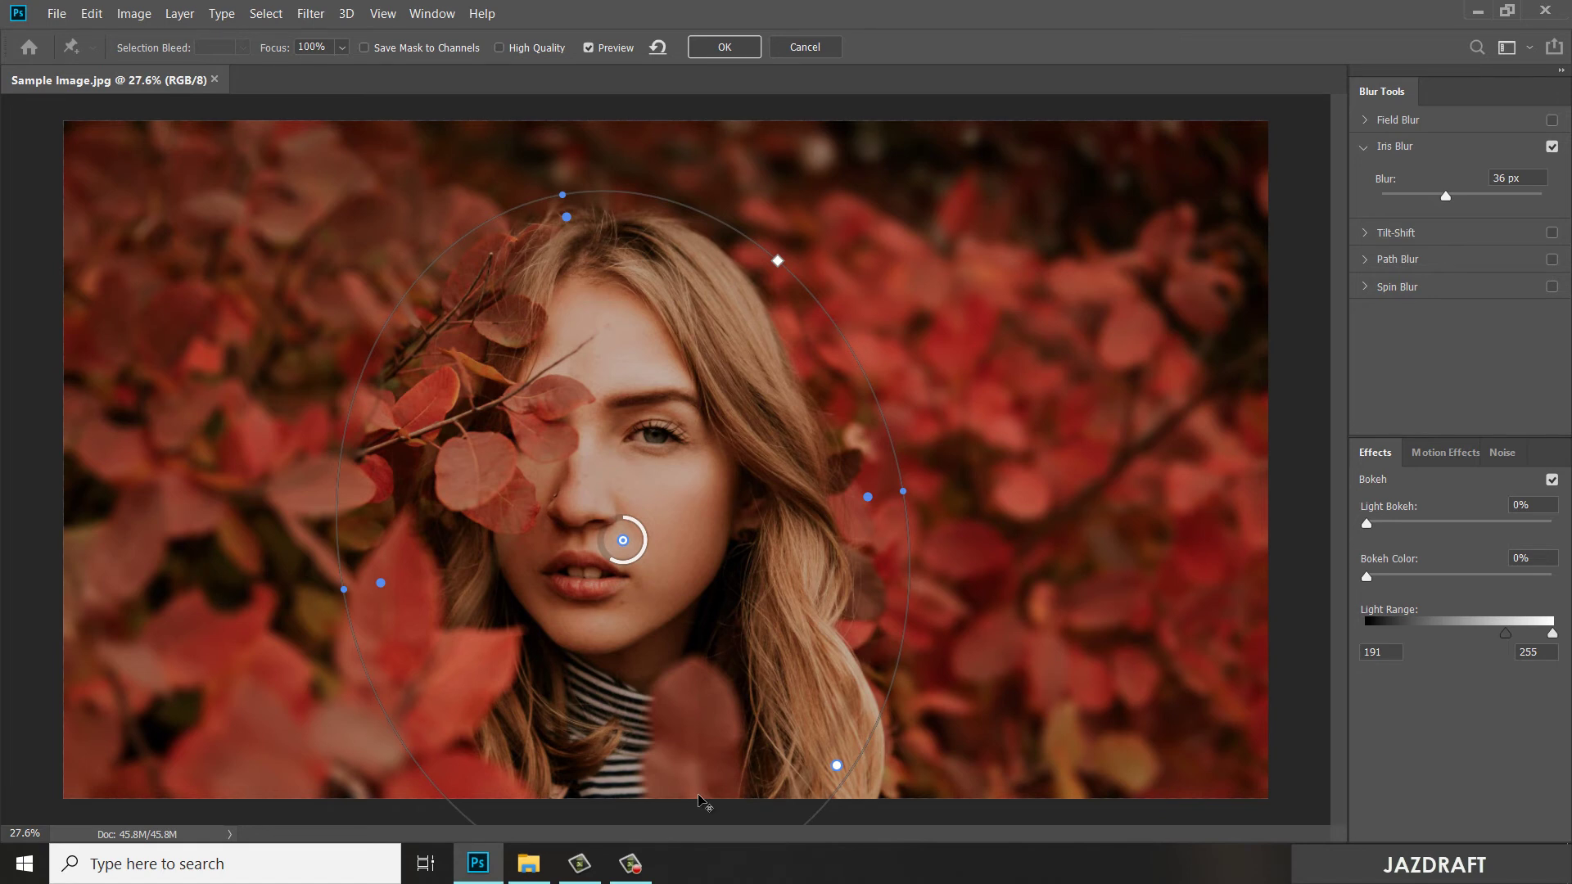
- Check the blur mask, save it to channels, and commit the 36 px Iris Blur
key("m")
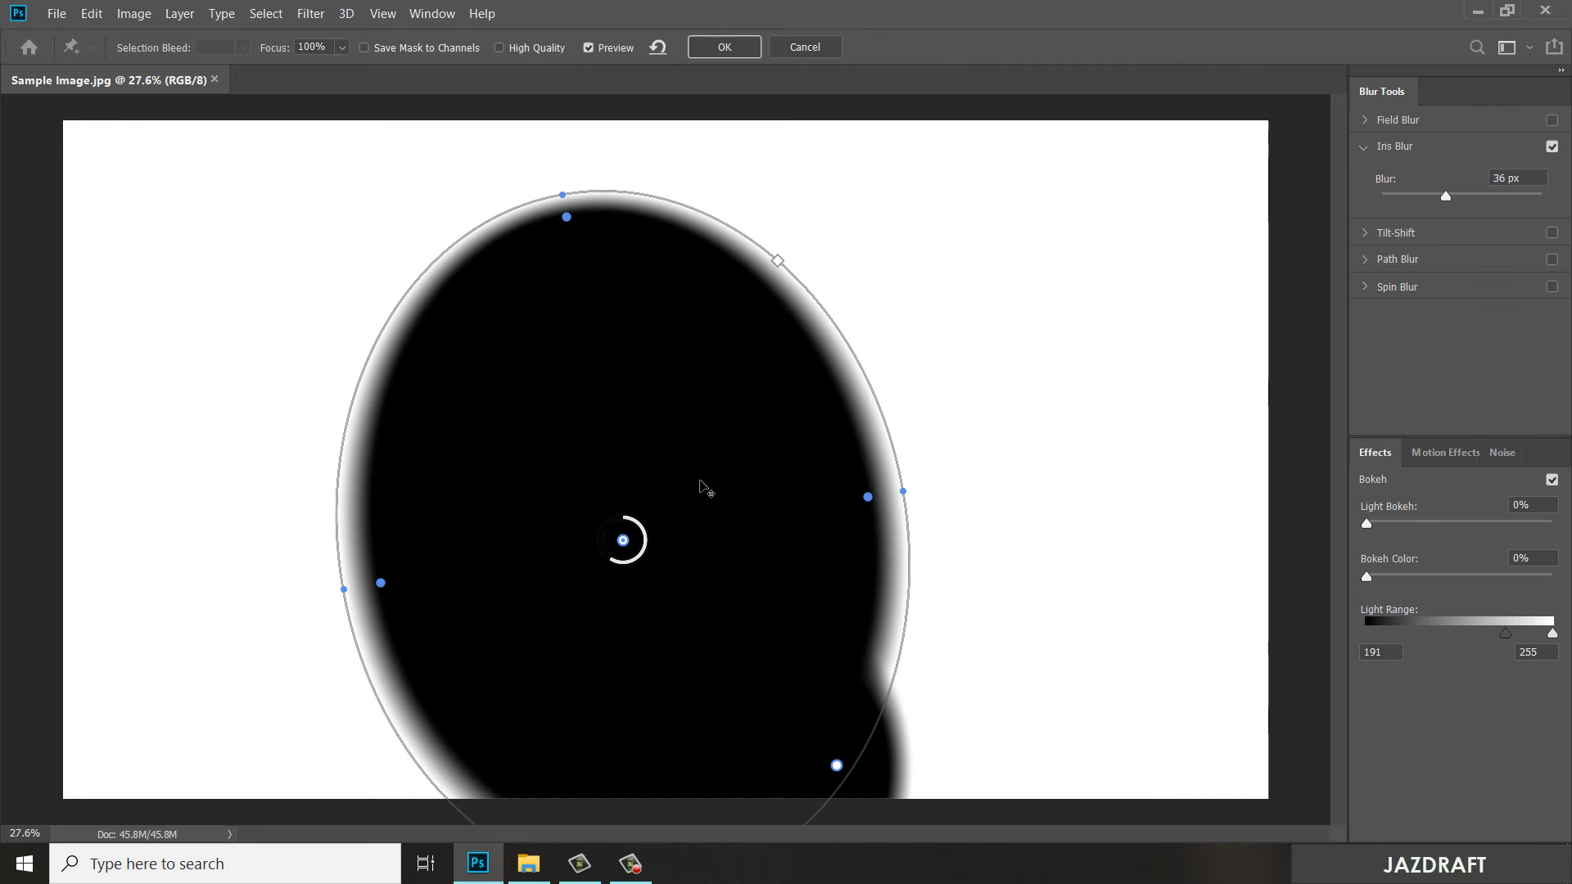
key("m")
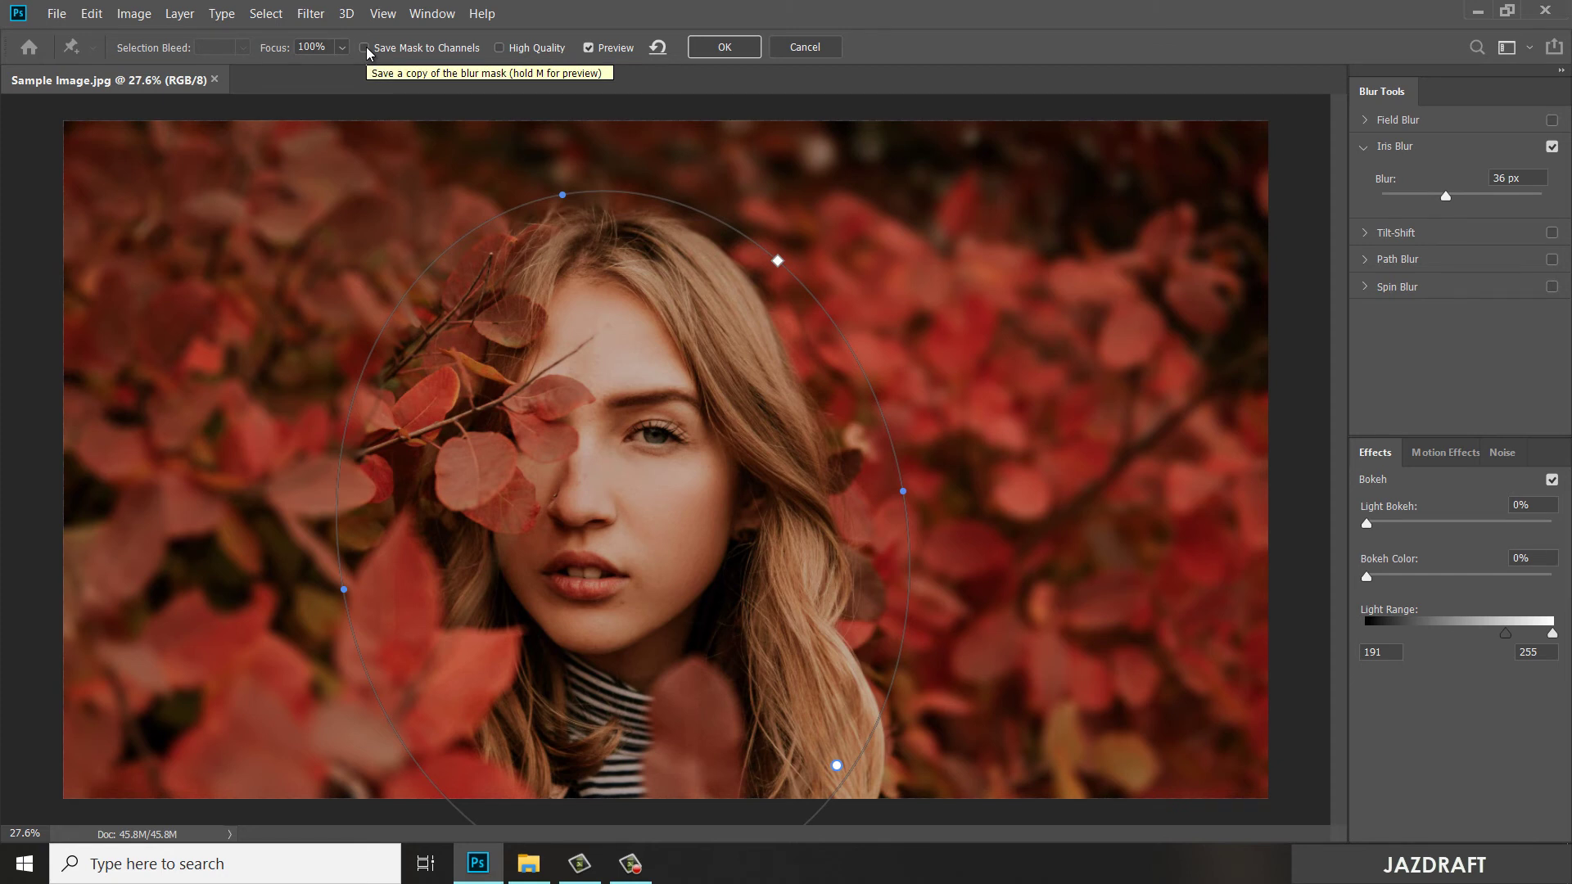
left_click(364, 48)
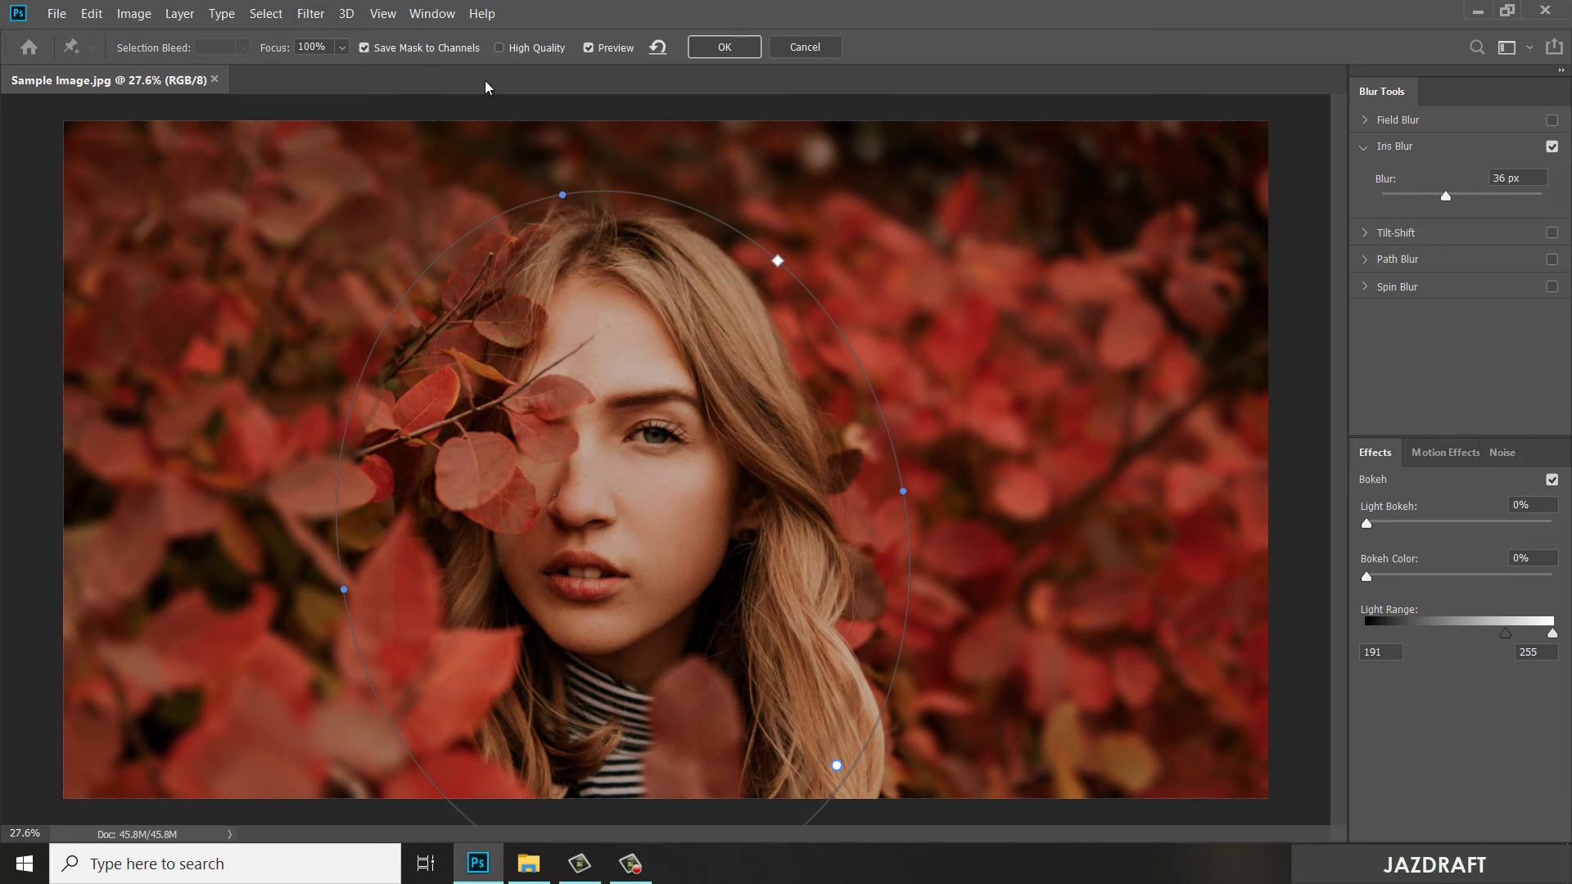
left_click(723, 48)
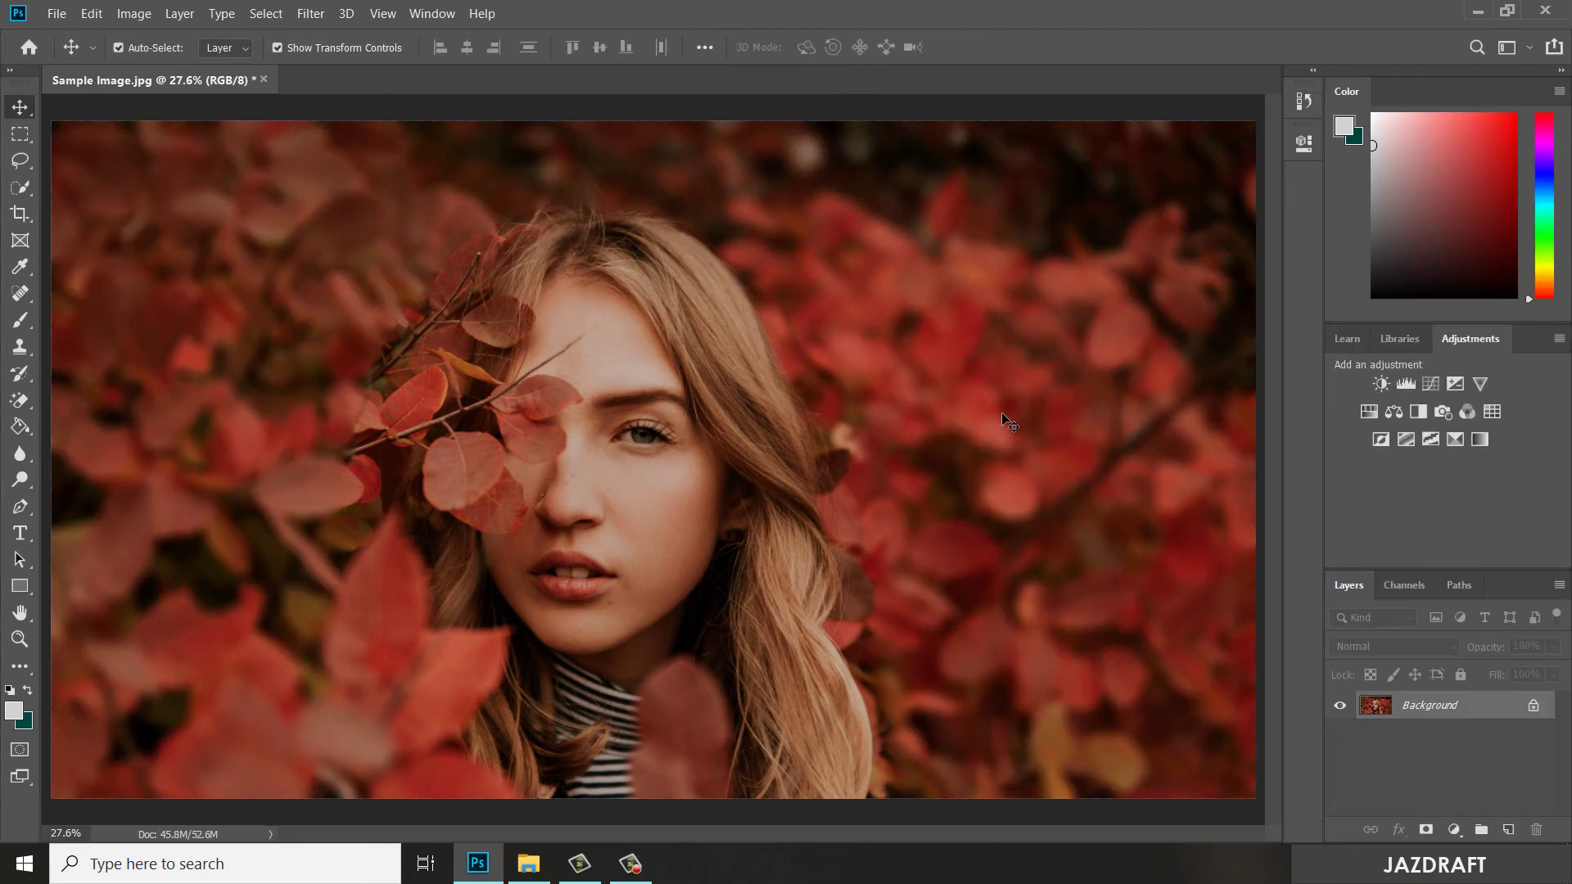
- Save a JPEG copy named 'Sample Image (Edited)' at Maximum quality 12
left_click(58, 15)
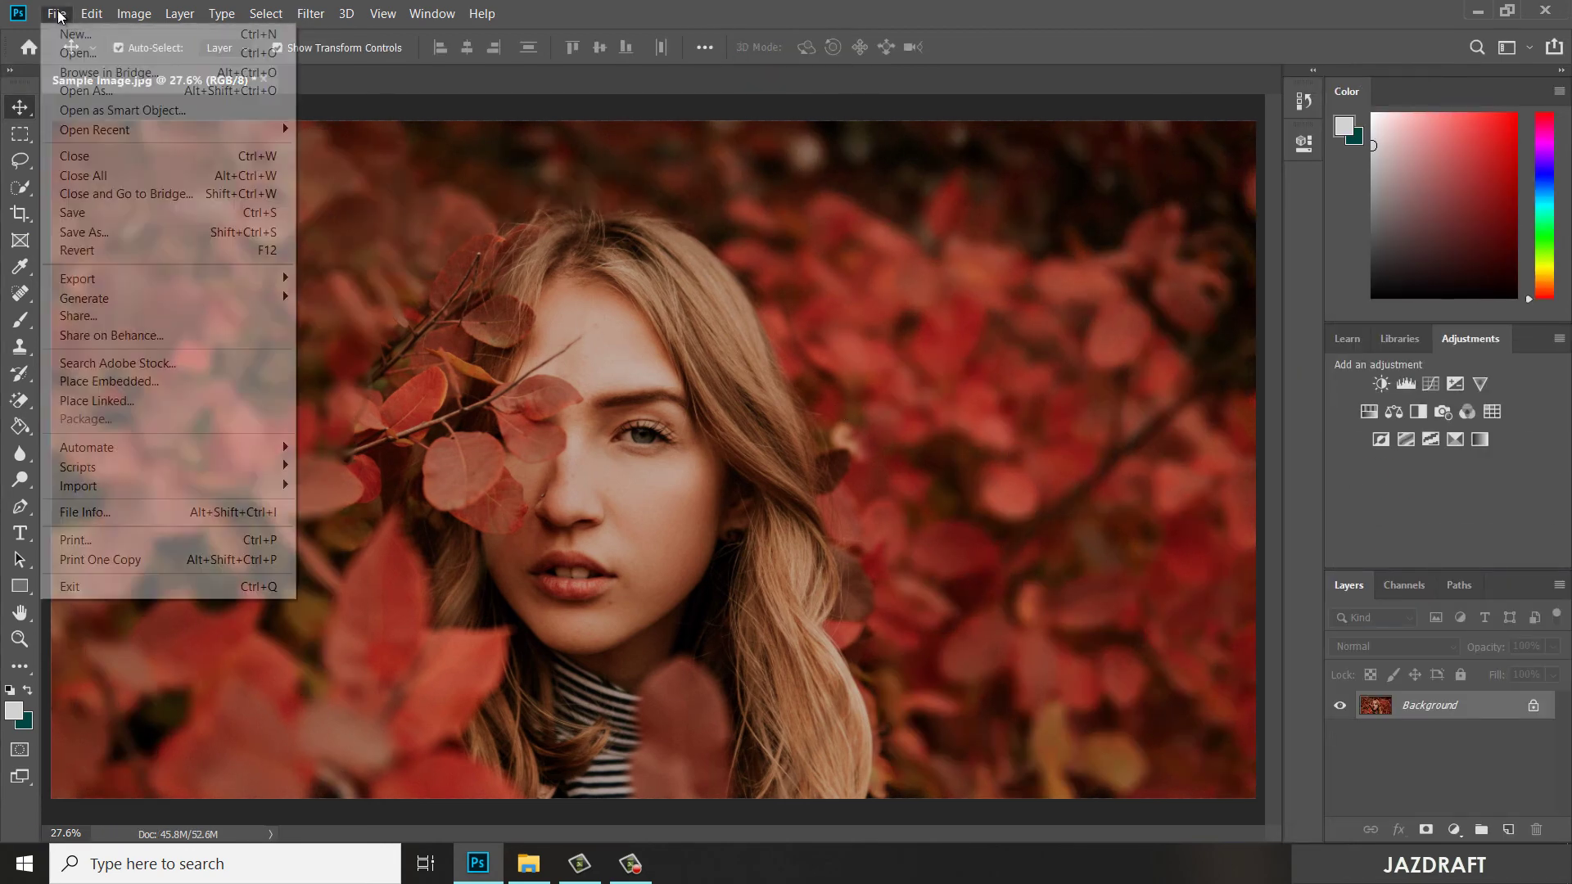
left_click(121, 232)
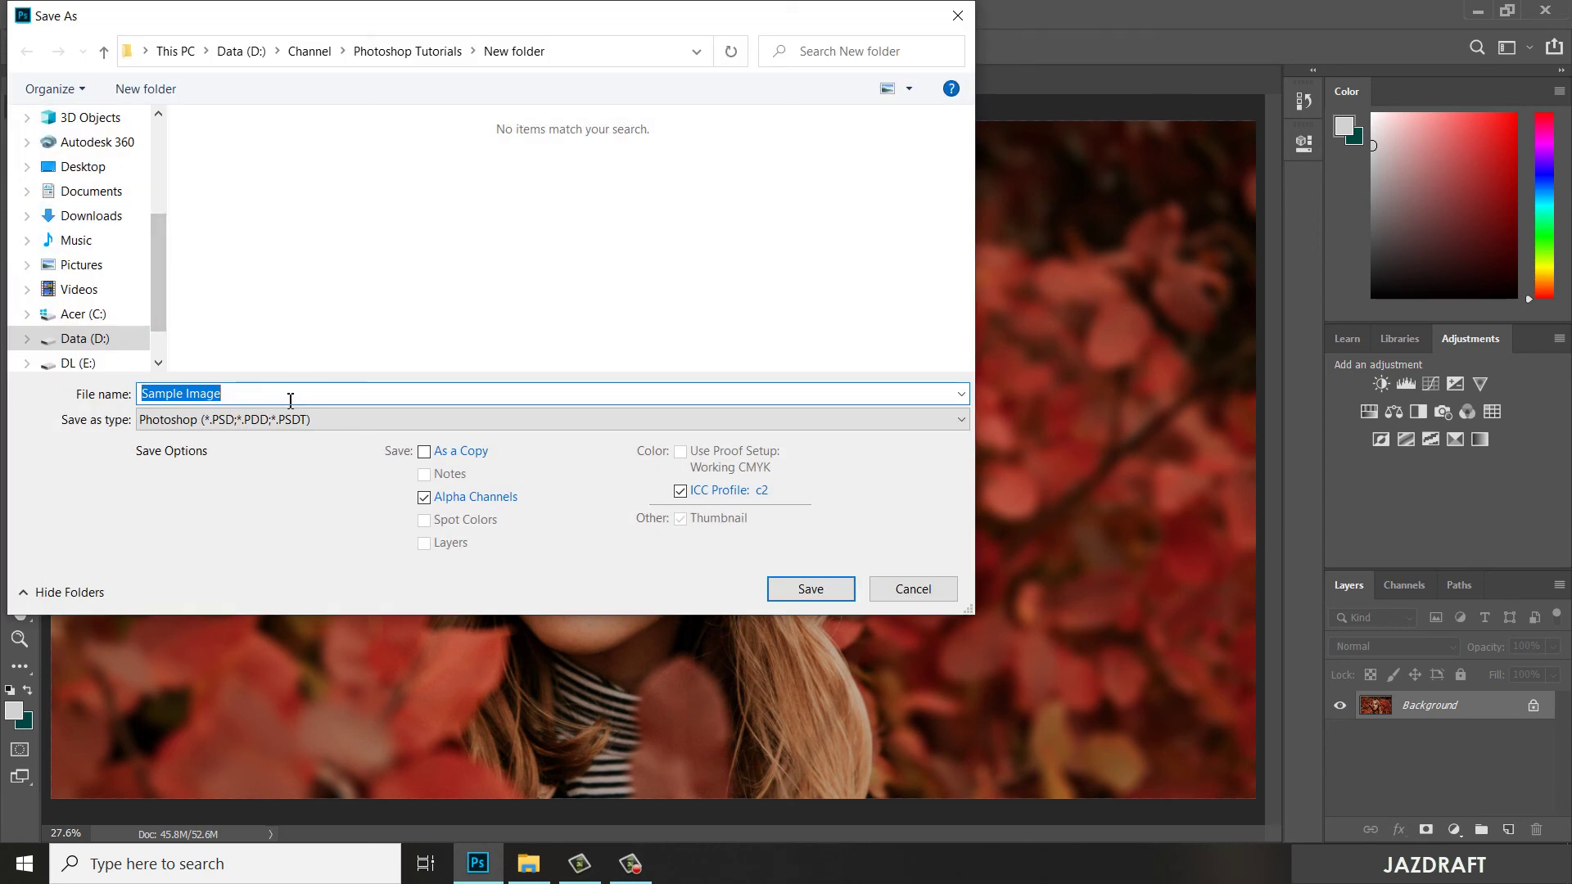
left_click(292, 397)
left_click(298, 421)
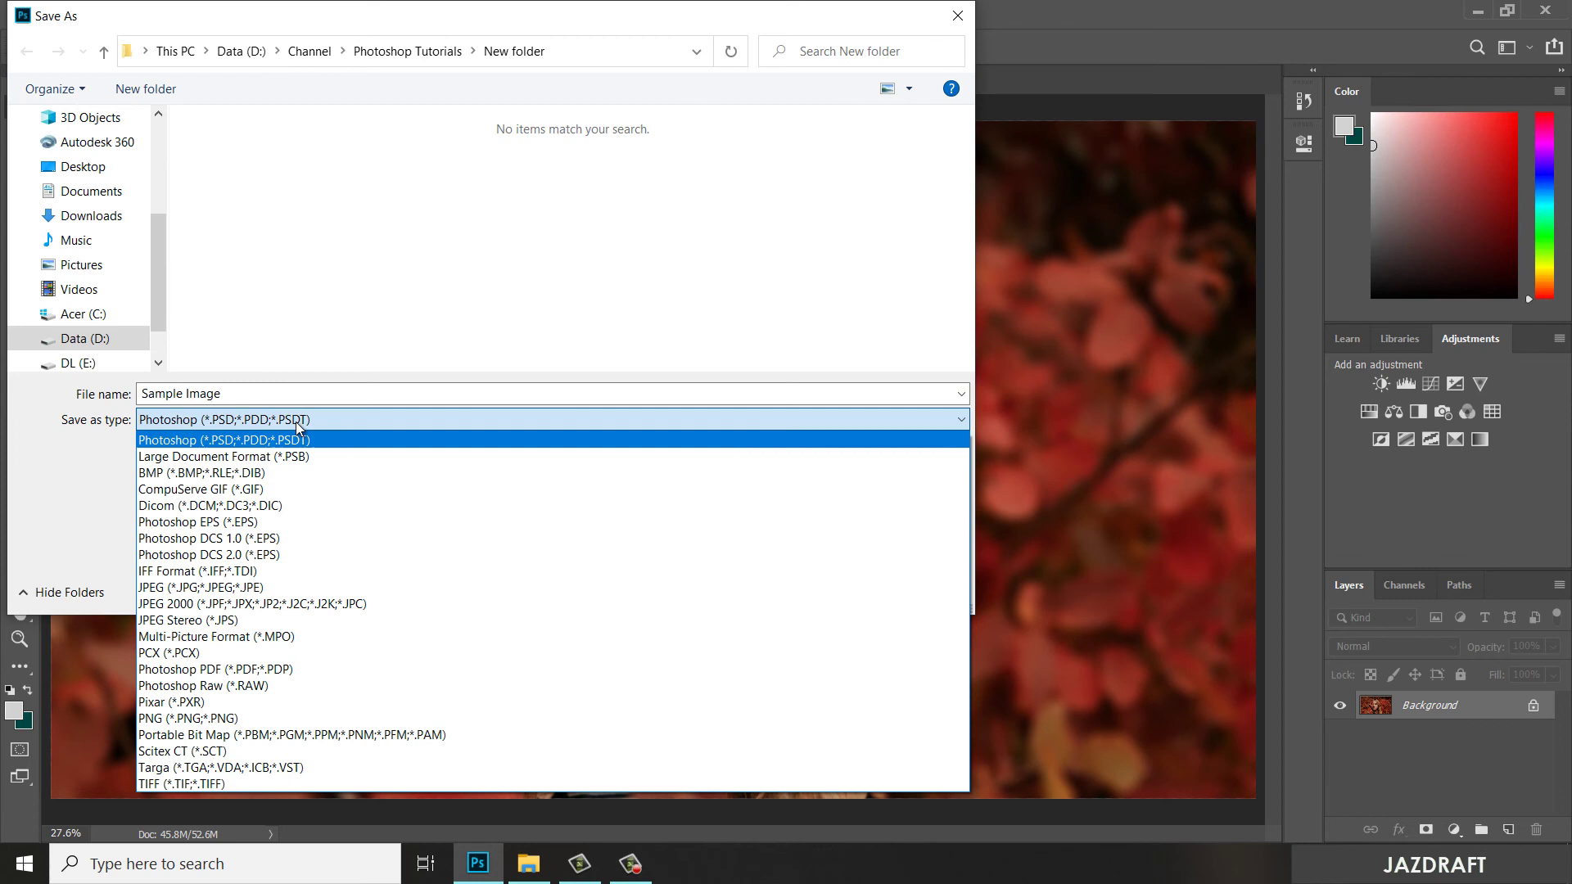
left_click(205, 587)
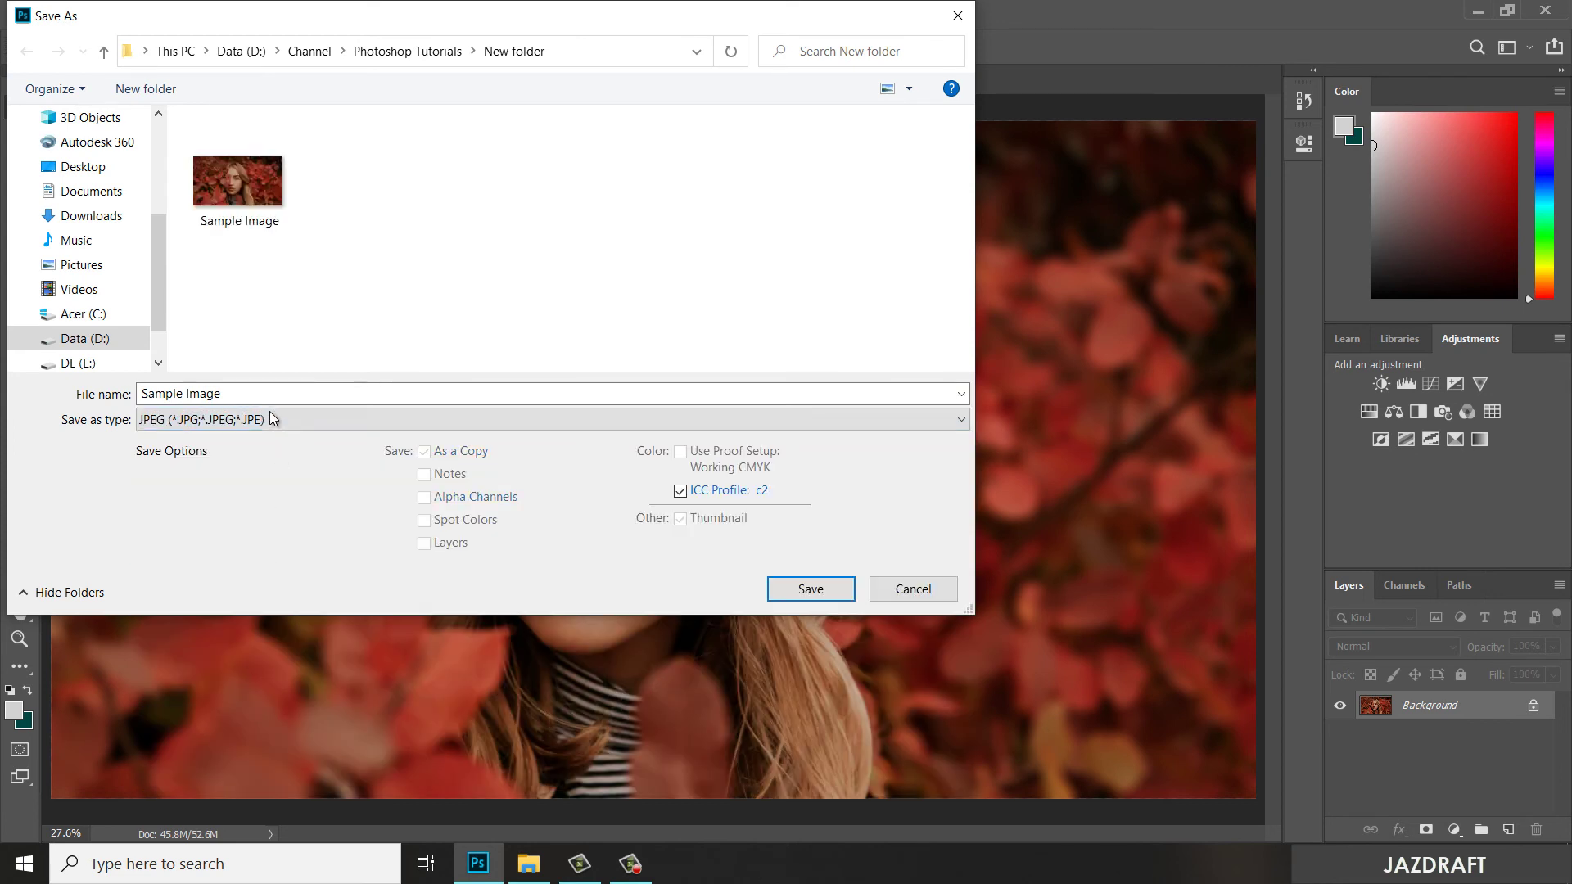
left_click(272, 392)
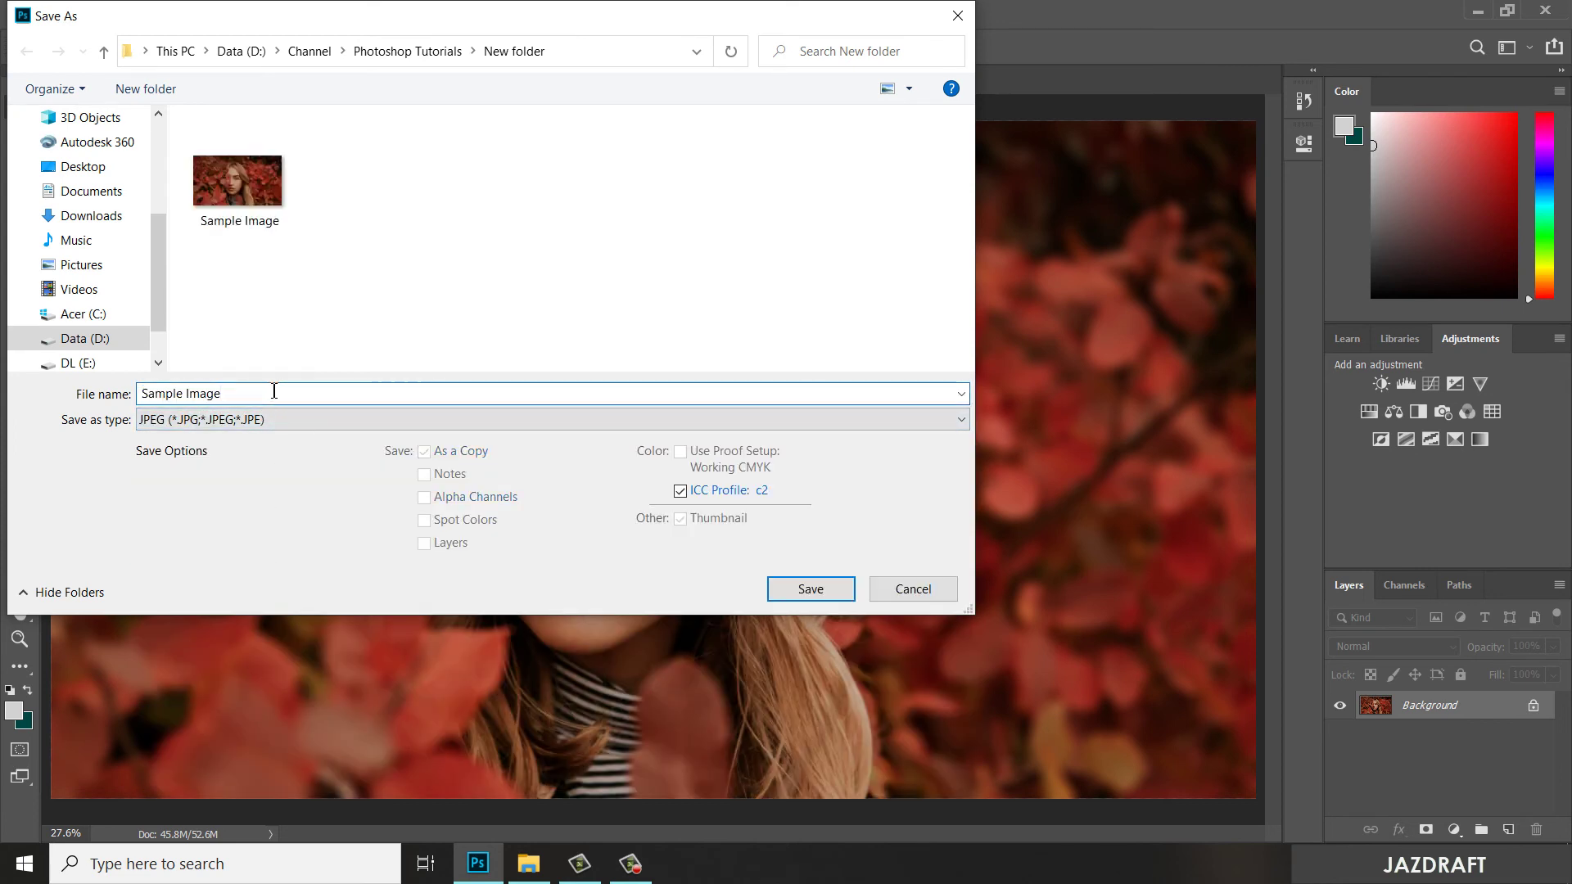
type("(Edited")
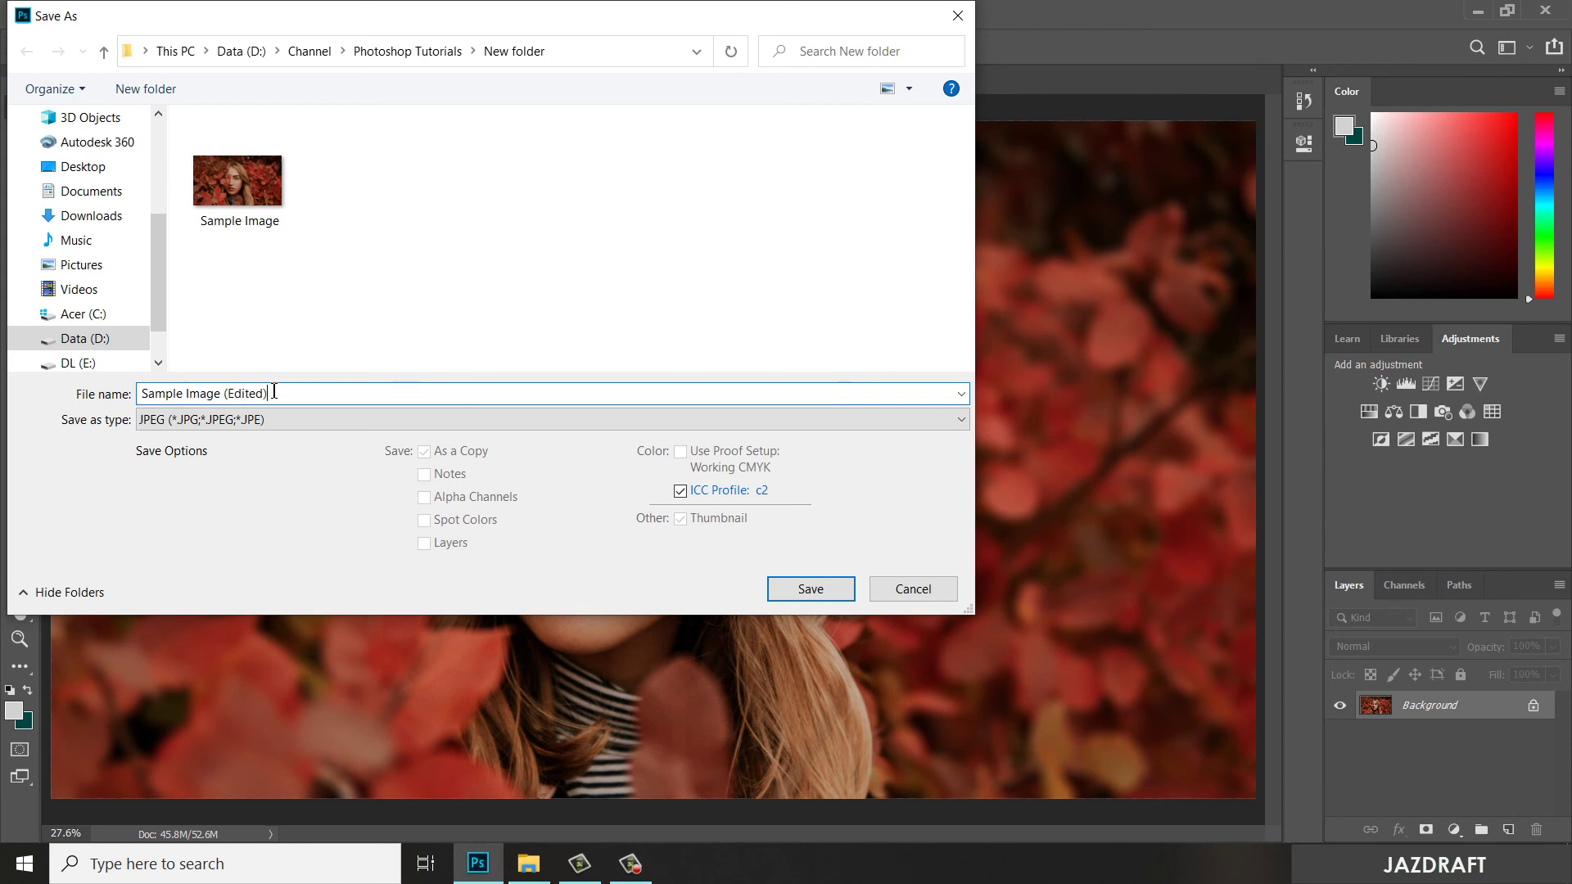
left_click(810, 589)
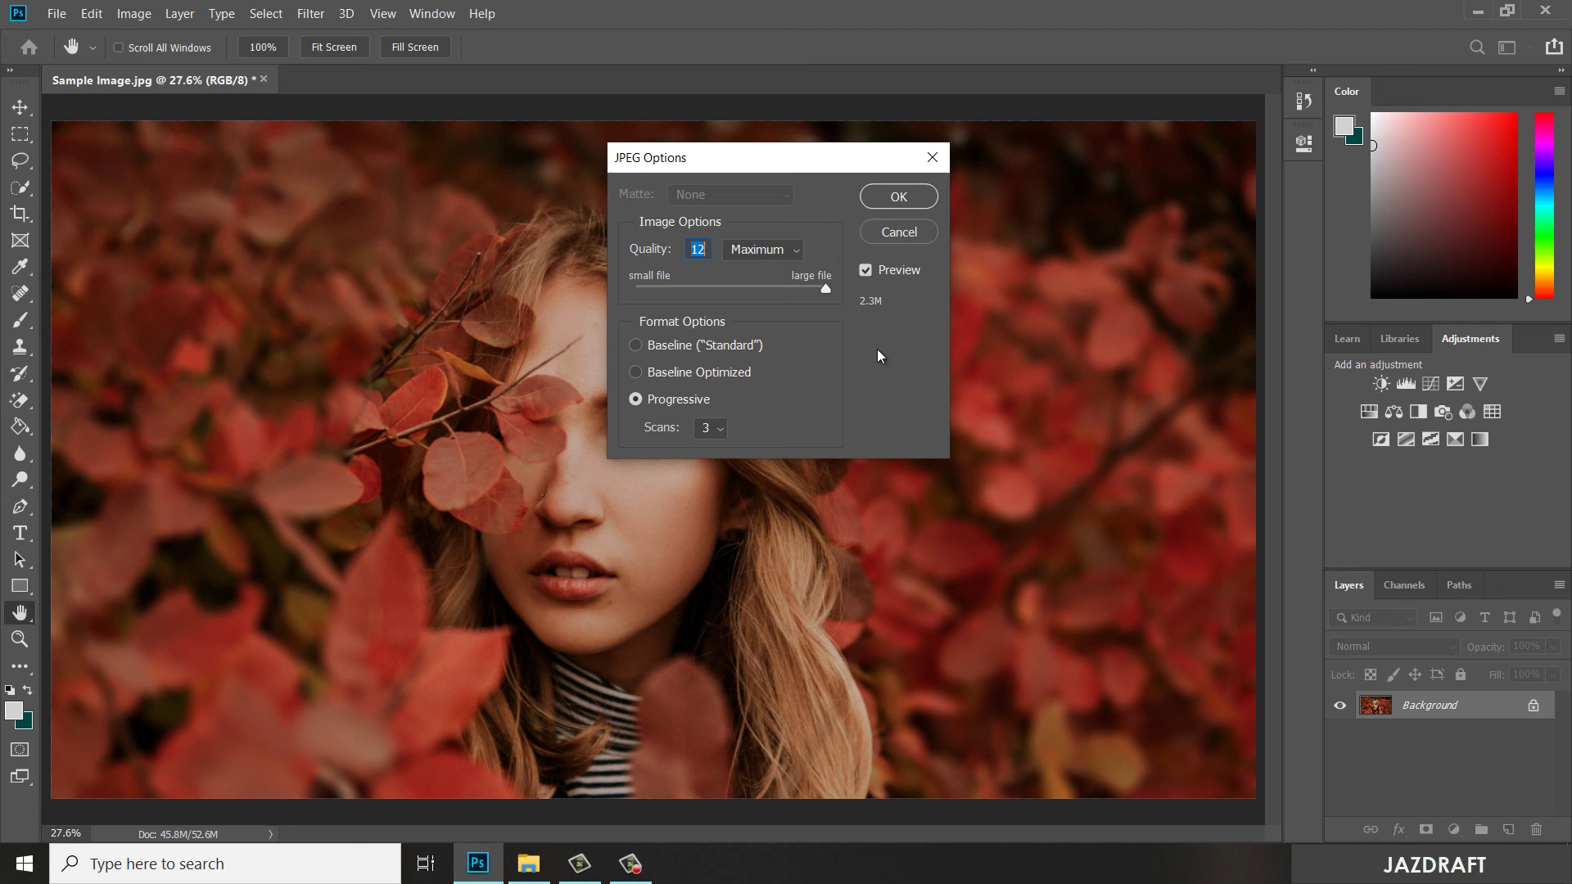
left_click(901, 203)
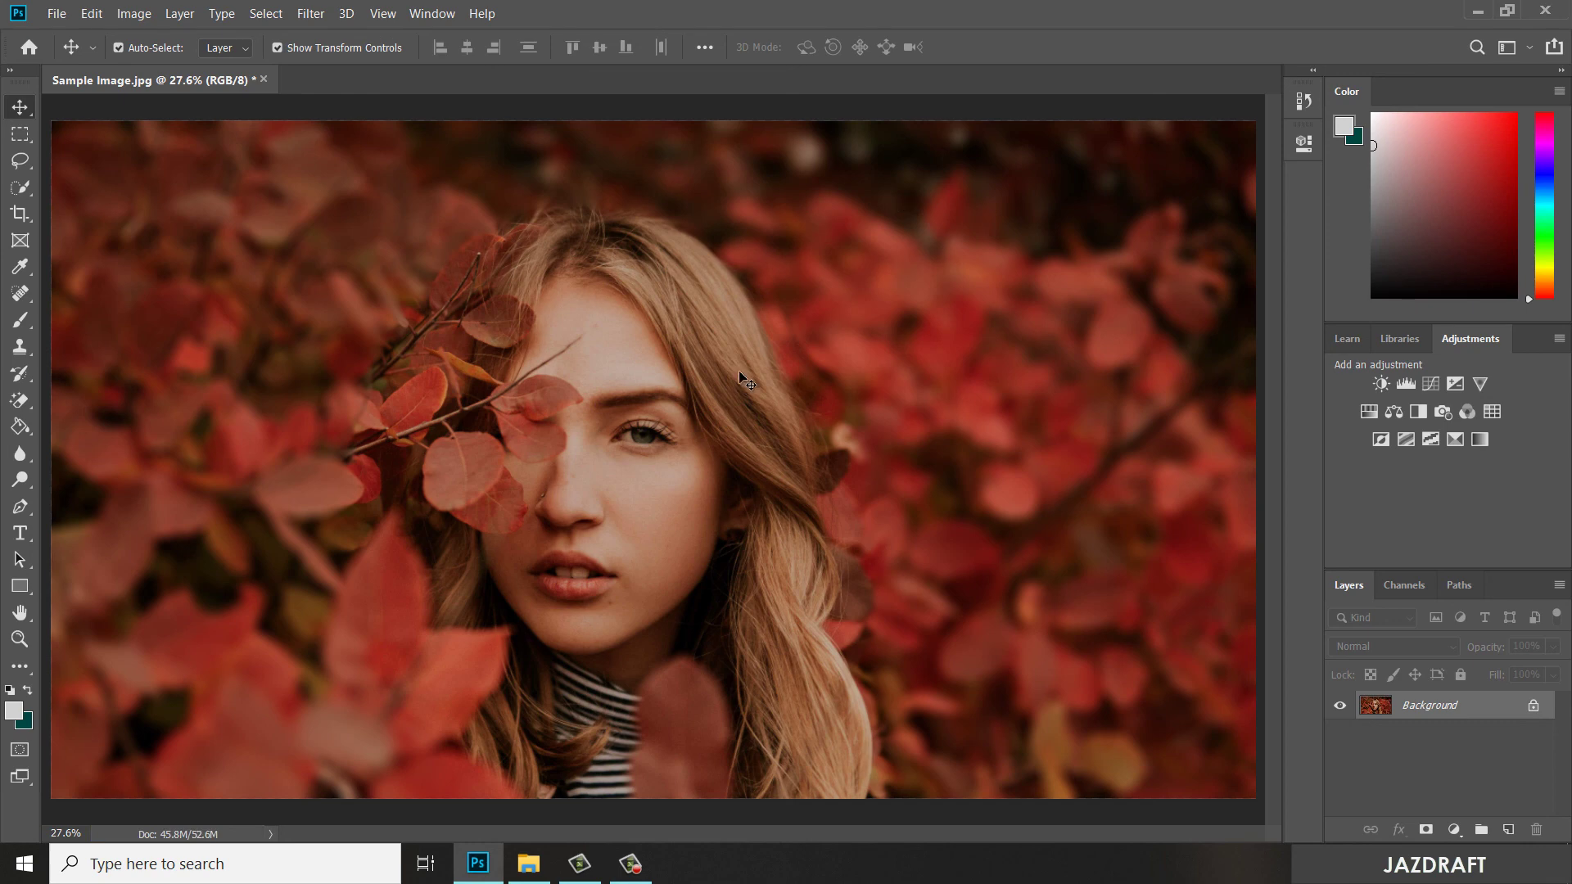
- Open the saved Sample Image (Edited) JPEG from New folder in the photo viewer
left_click(528, 879)
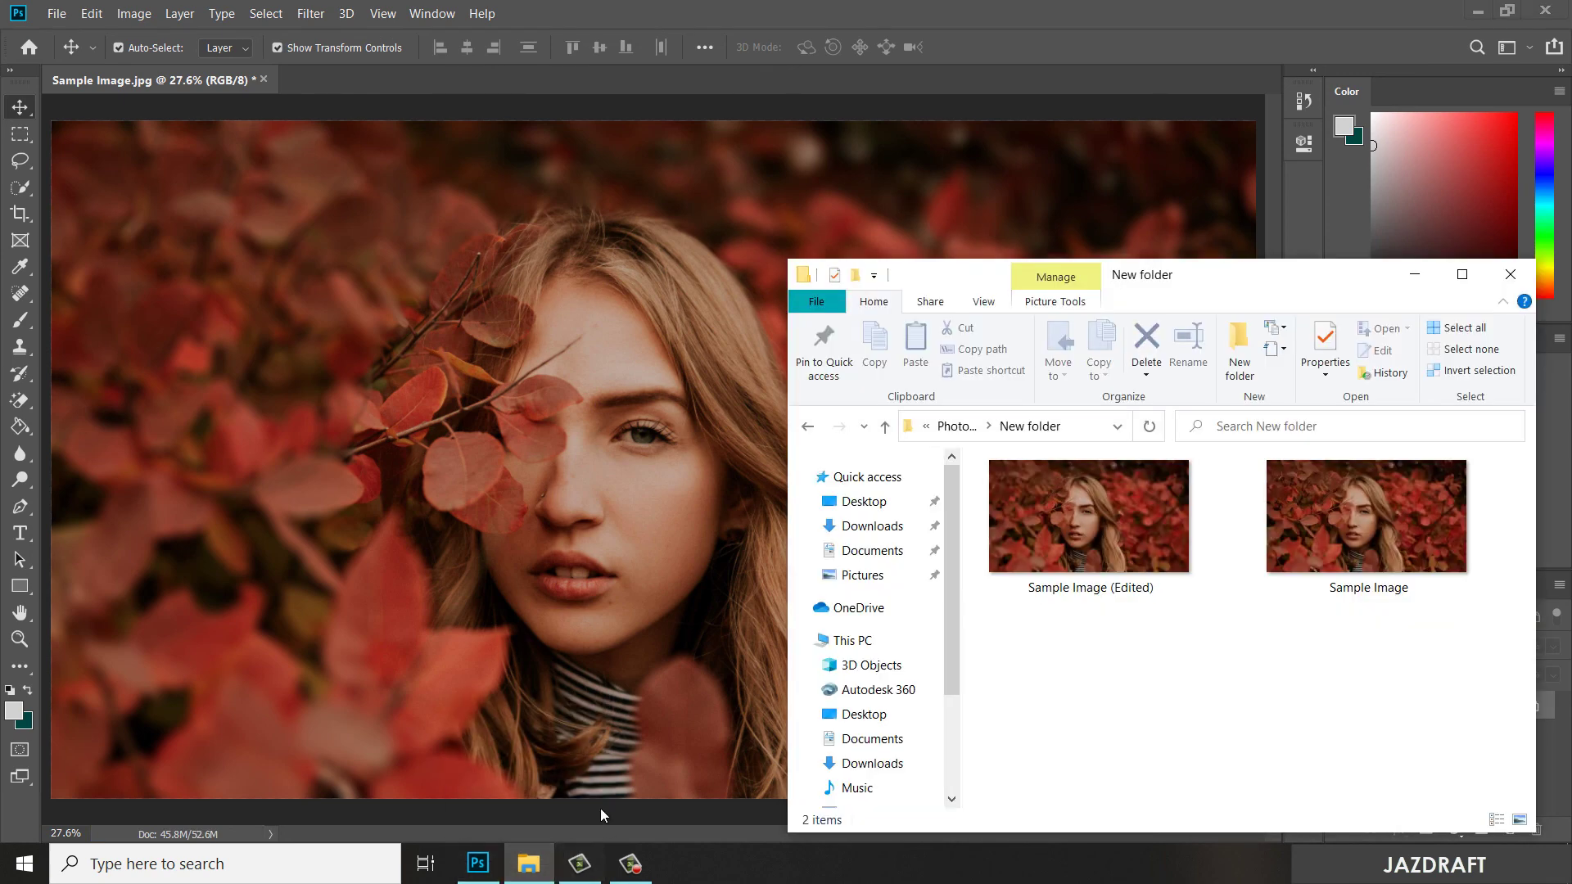
left_click(1359, 553)
double_click(1359, 548)
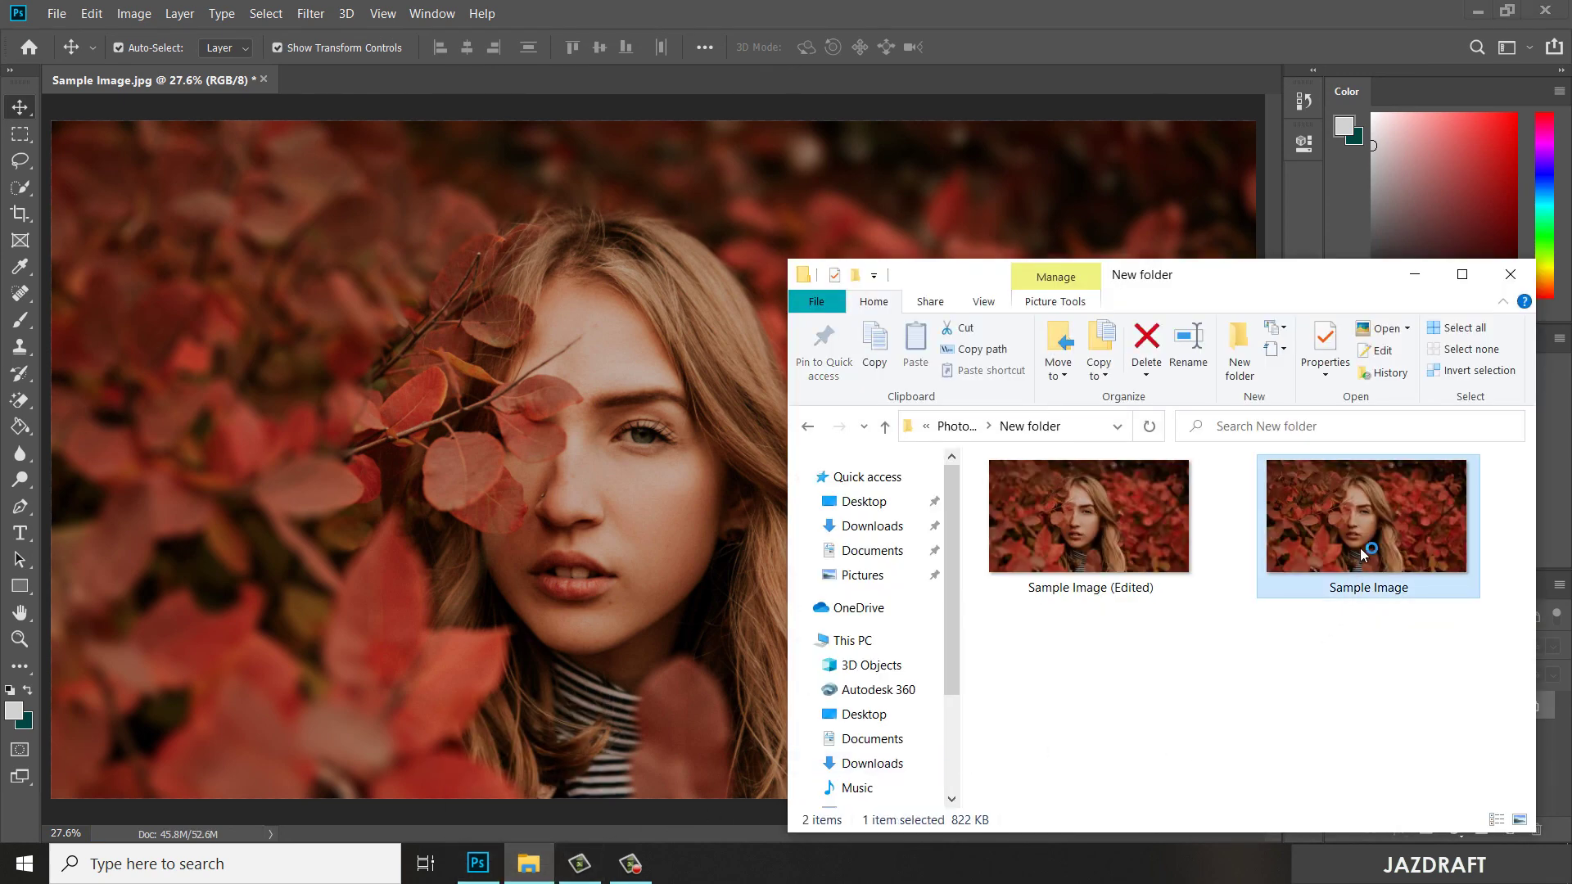